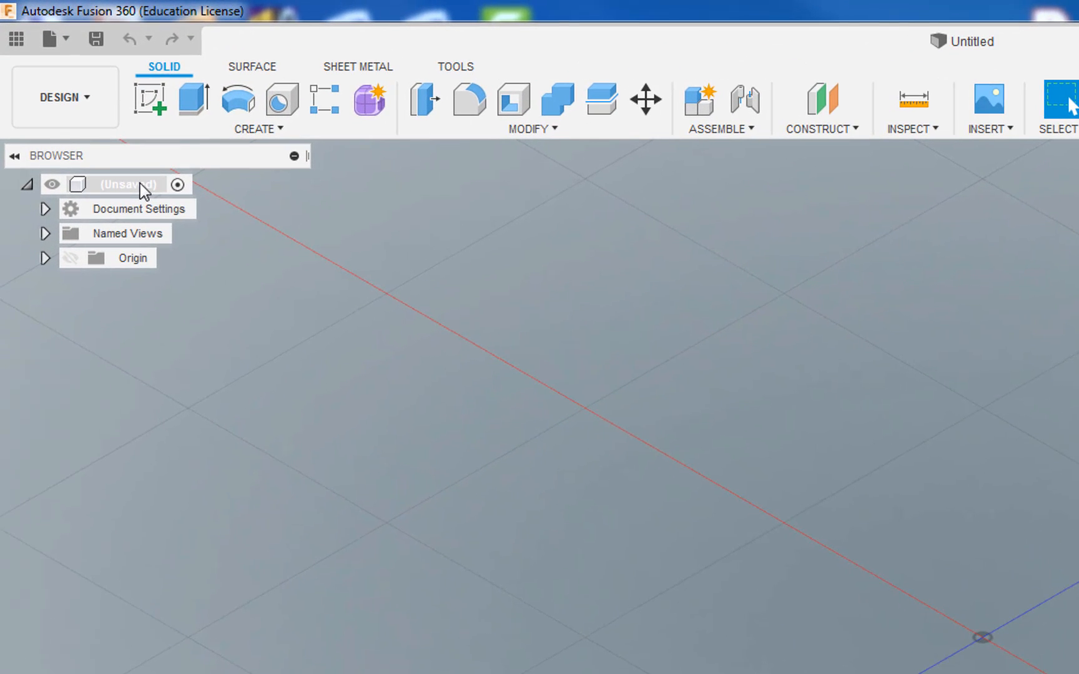
Check the document's unit settings and briefly display the origin planes and axes
click(45, 209)
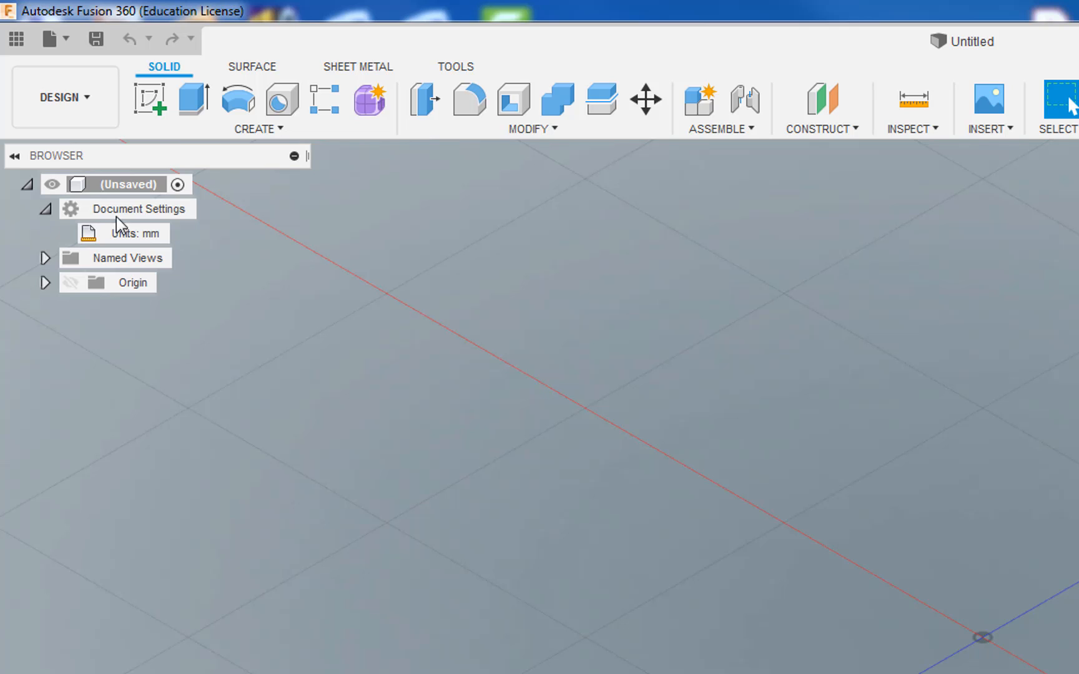
click(46, 211)
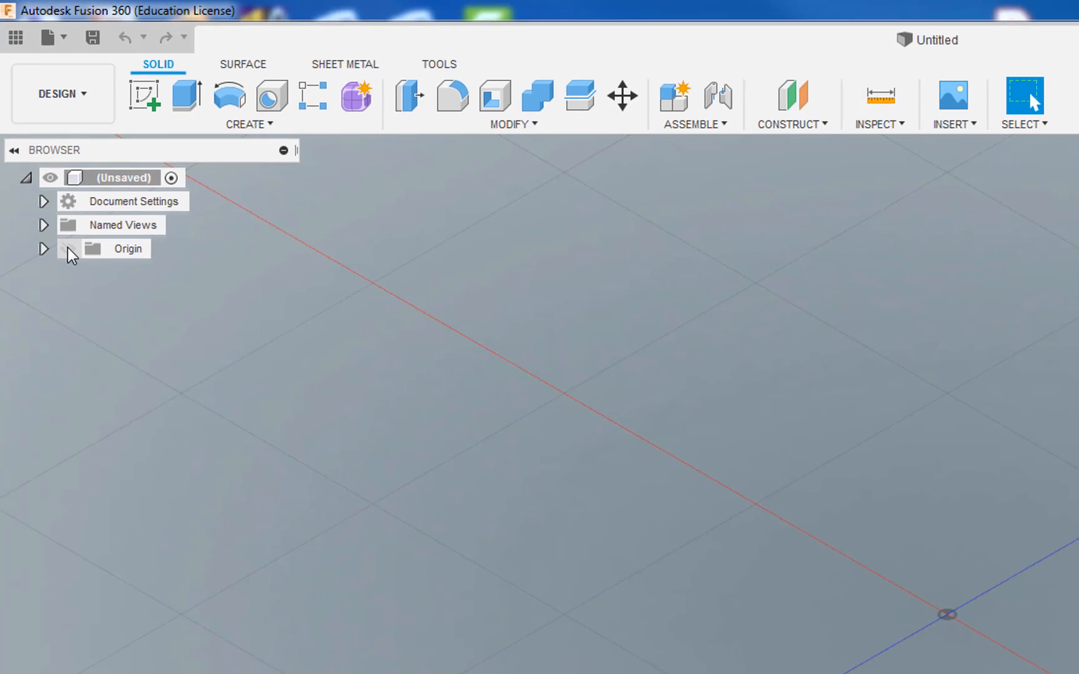
click(71, 257)
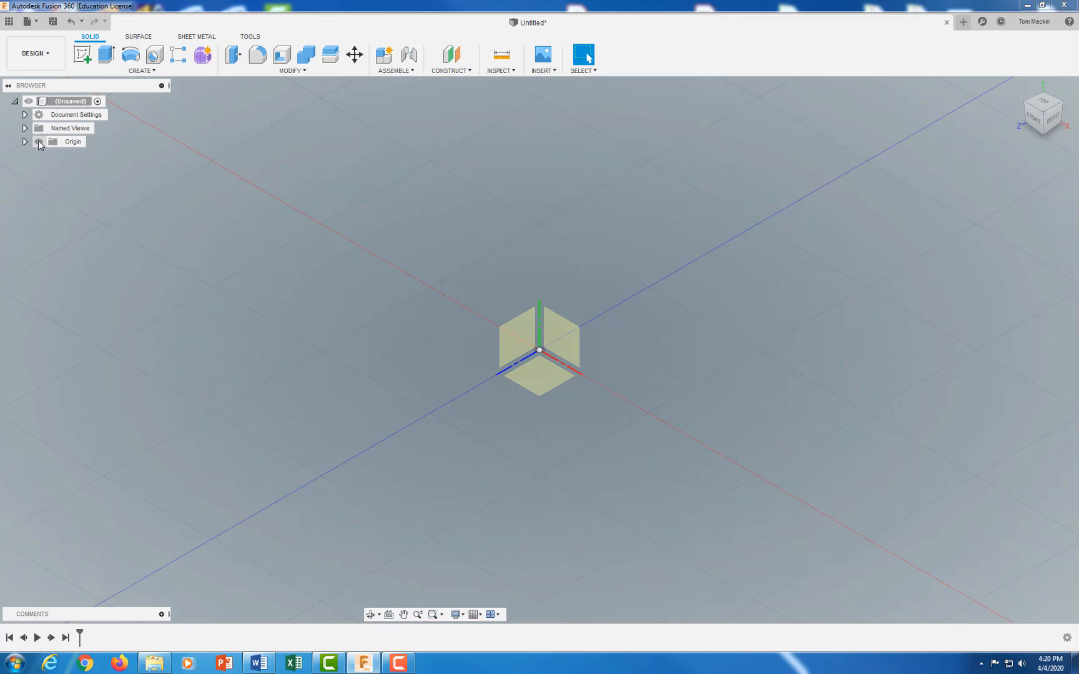
click(38, 142)
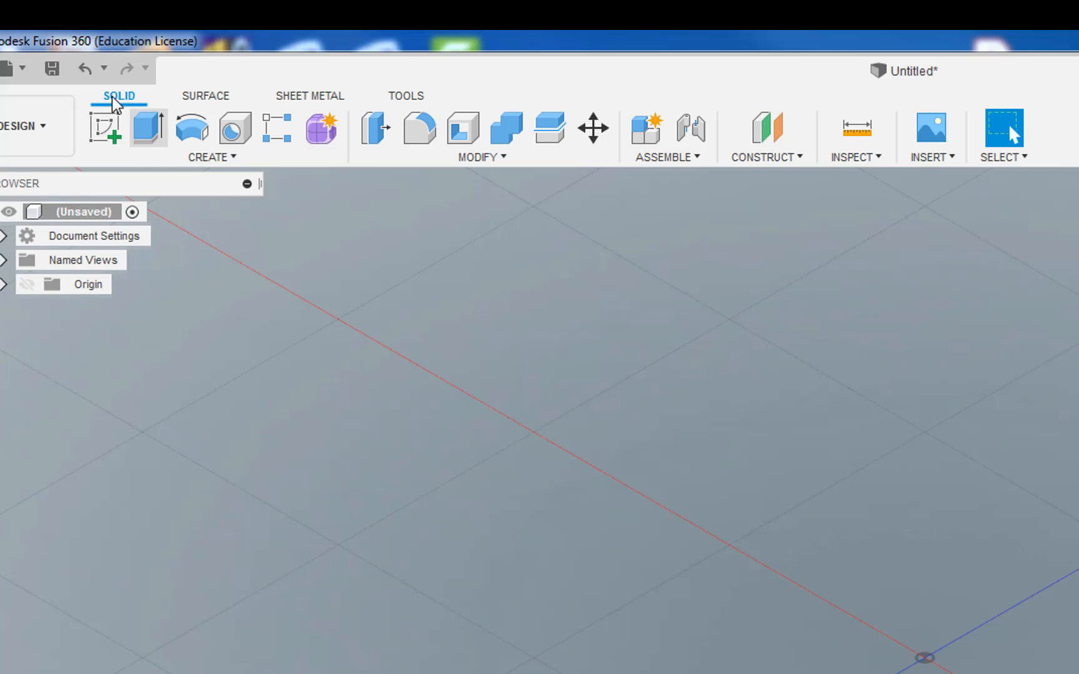
Sketch a center rectangle at the origin on the front XY plane, 100 mm high and 300 mm wide, and finish the sketch
click(115, 144)
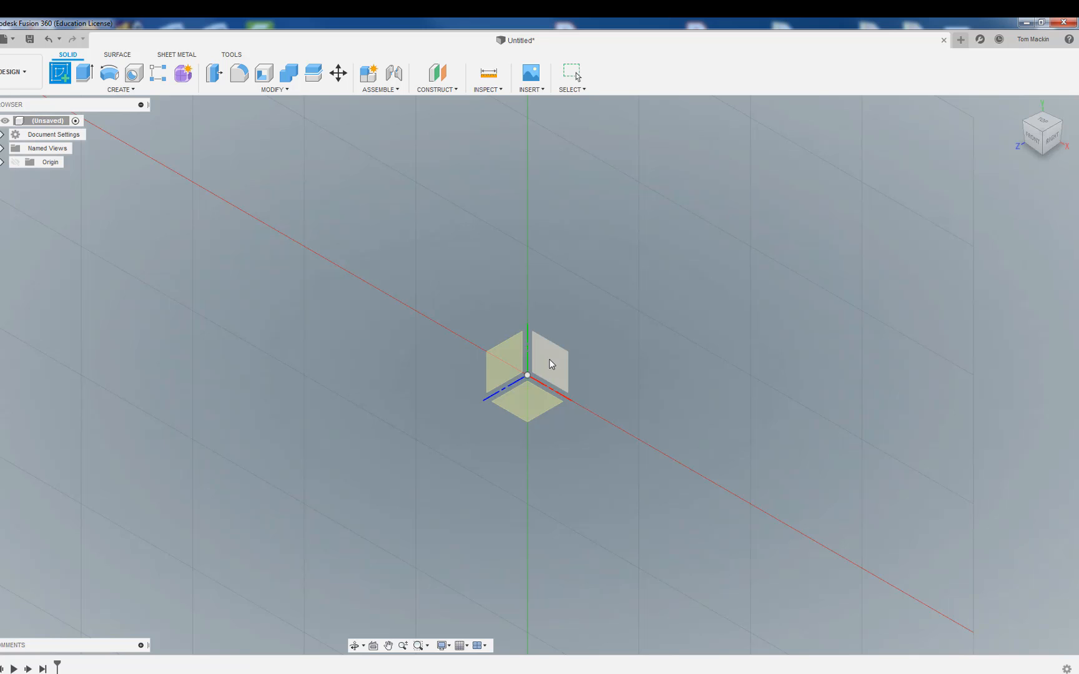
click(551, 364)
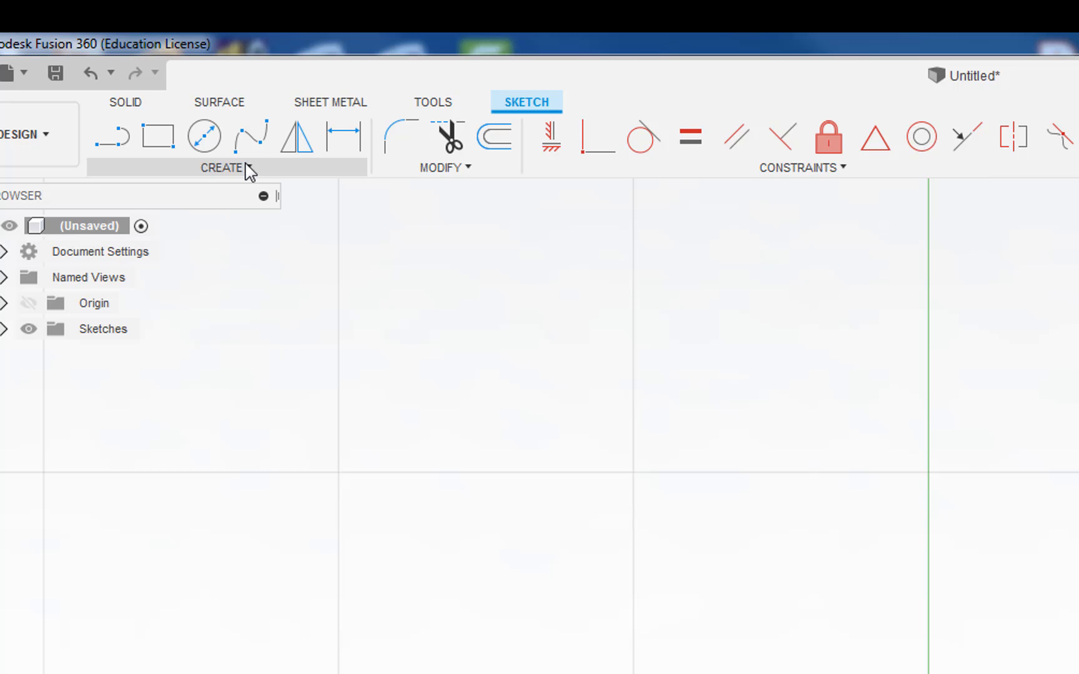
click(223, 168)
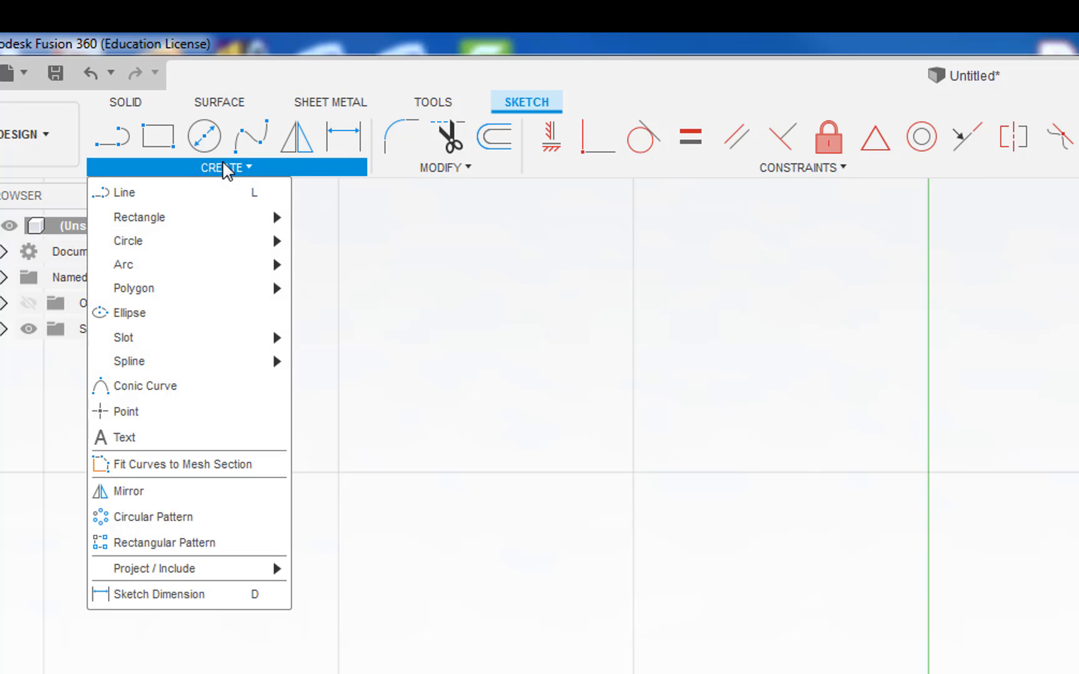
mouse_move(210, 218)
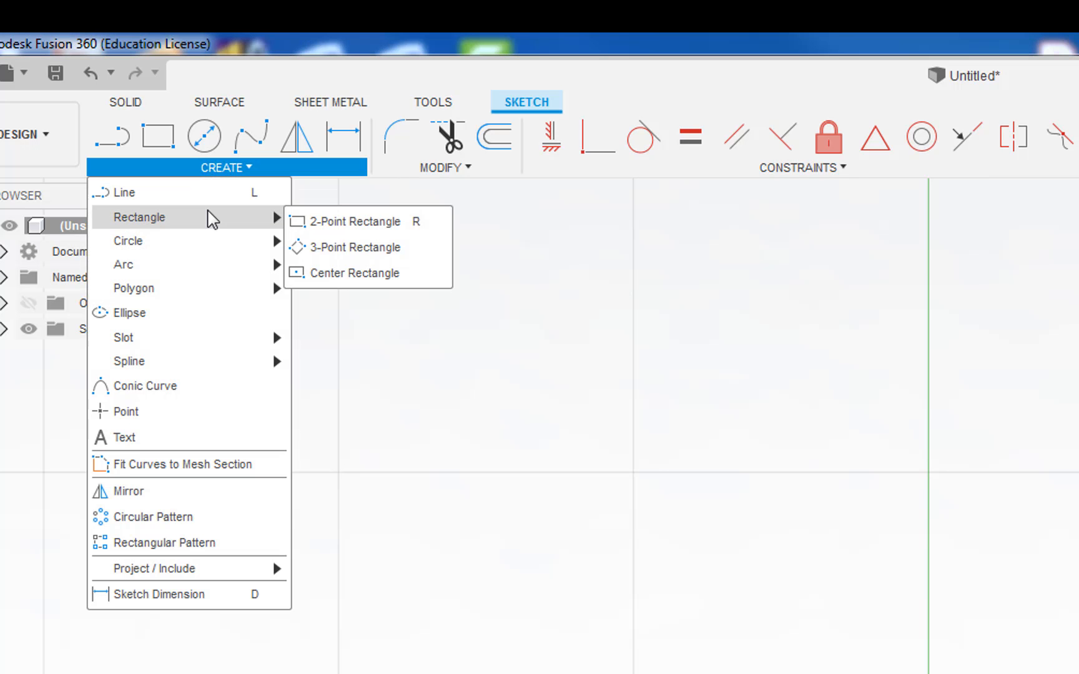
click(339, 273)
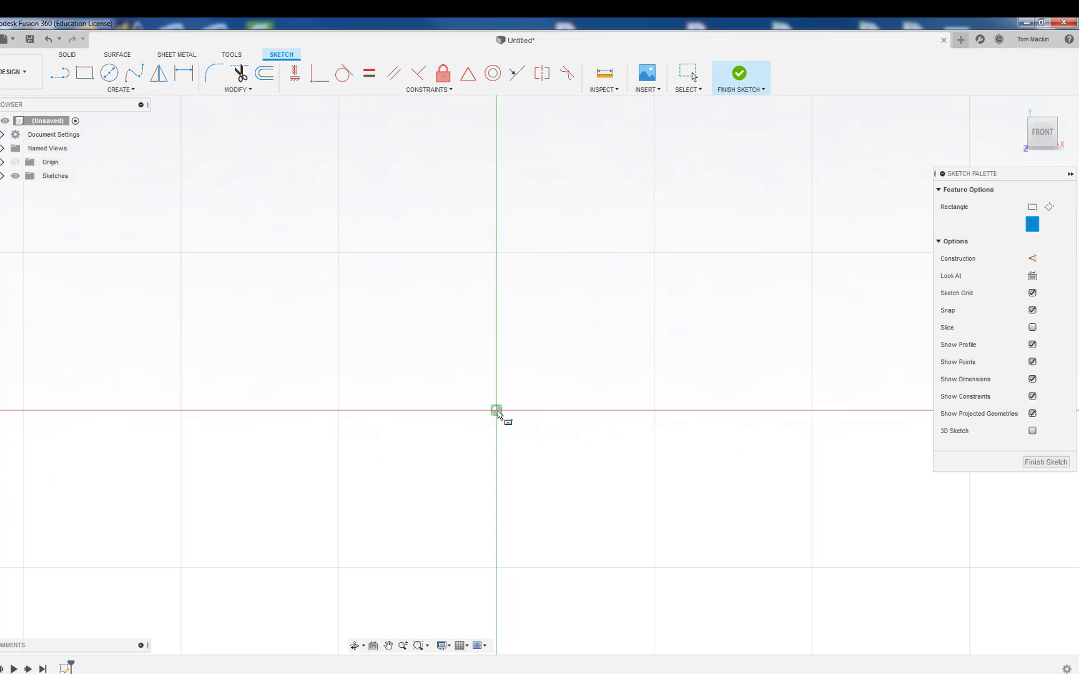
click(496, 410)
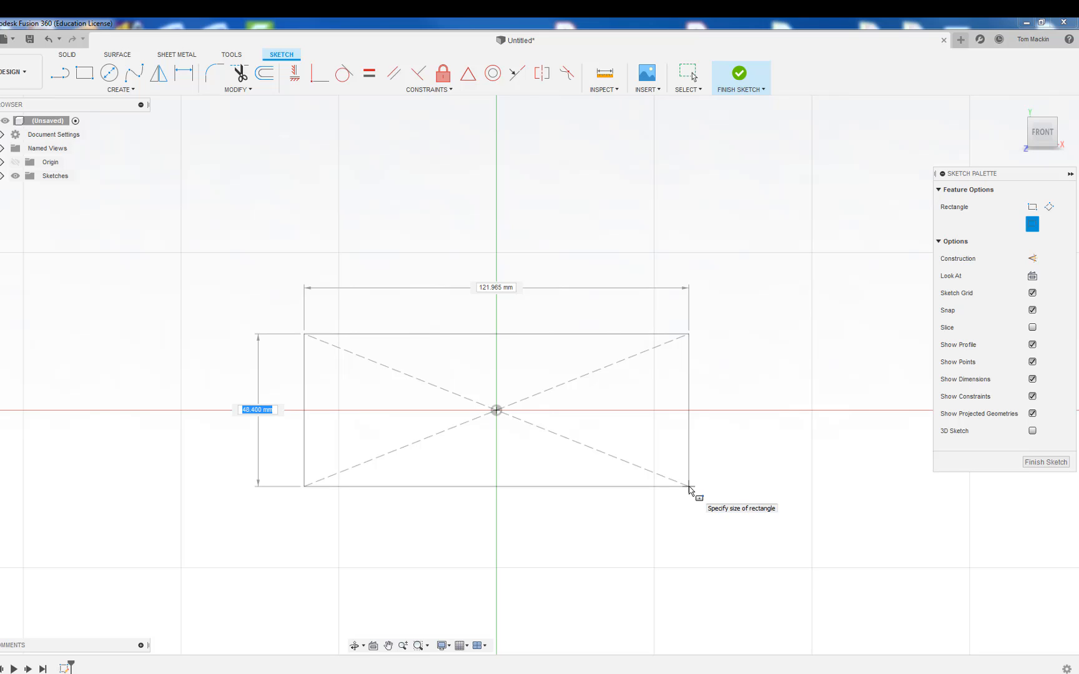
text(100)
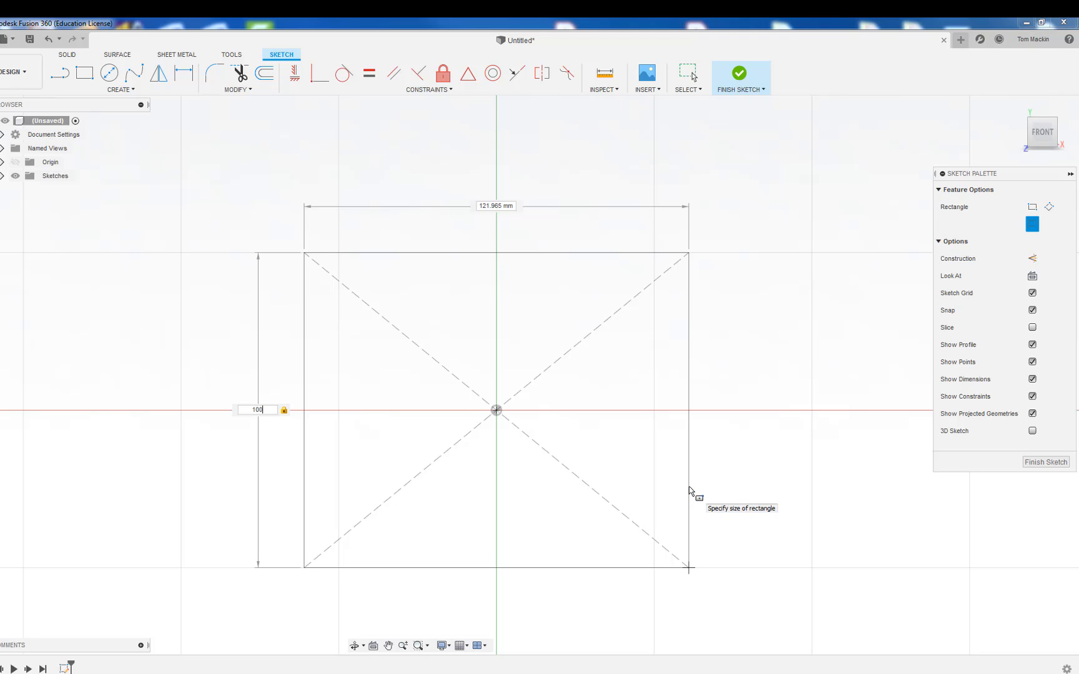
key(Tab)
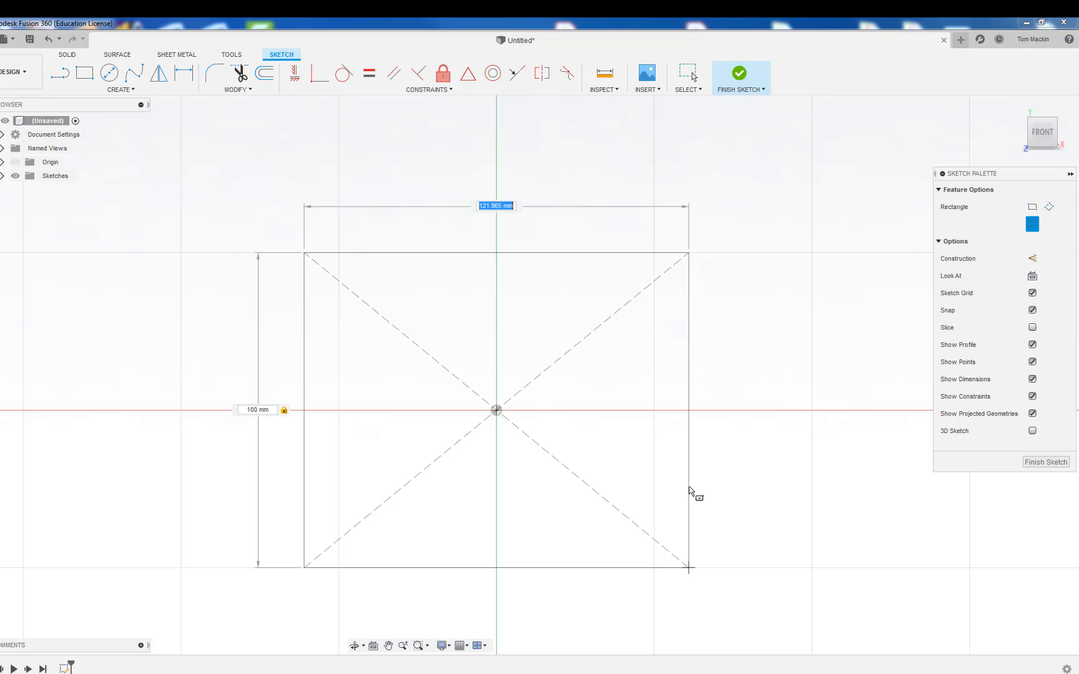
text(300)
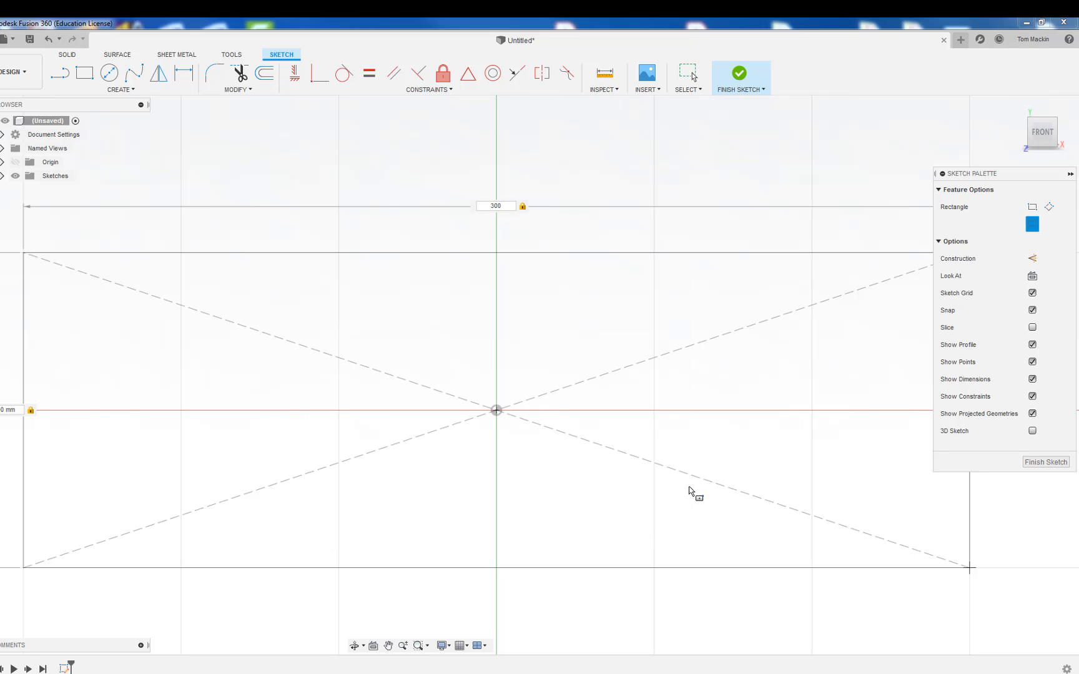
key(Return)
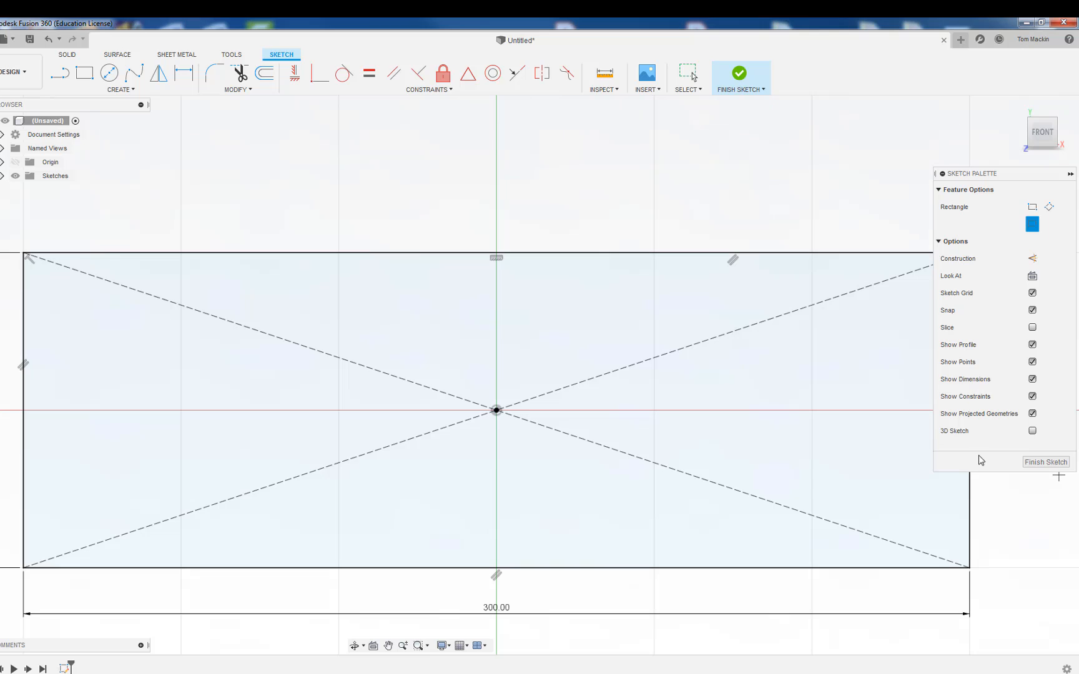
click(1038, 463)
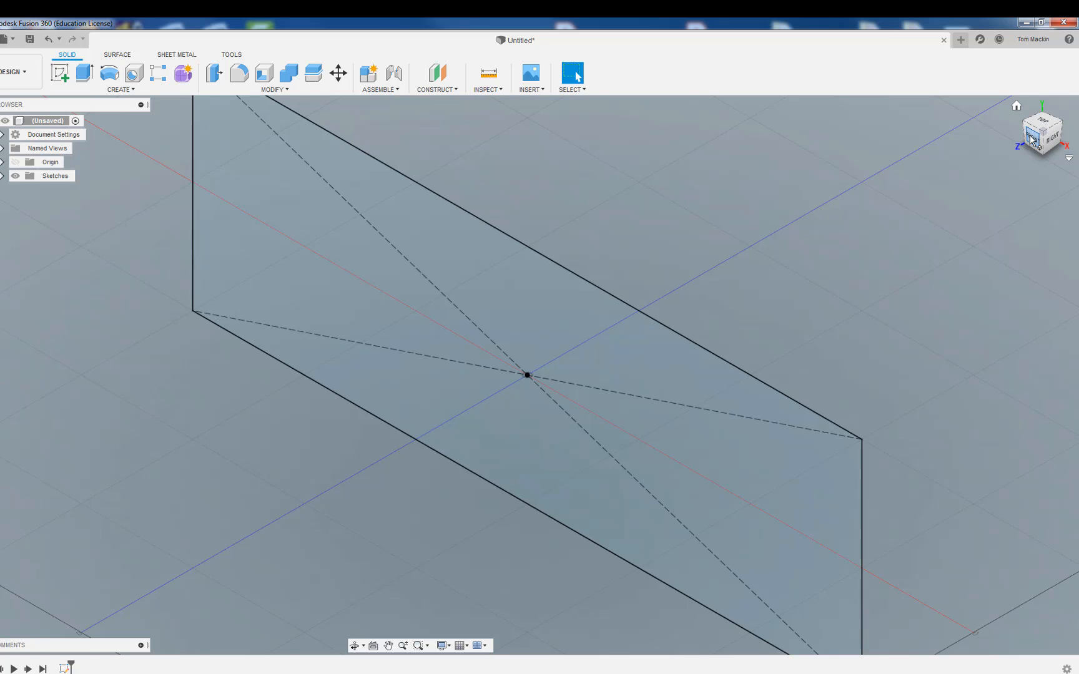
Extrude the rectangle profile 10 mm to one side as a new body
click(1028, 135)
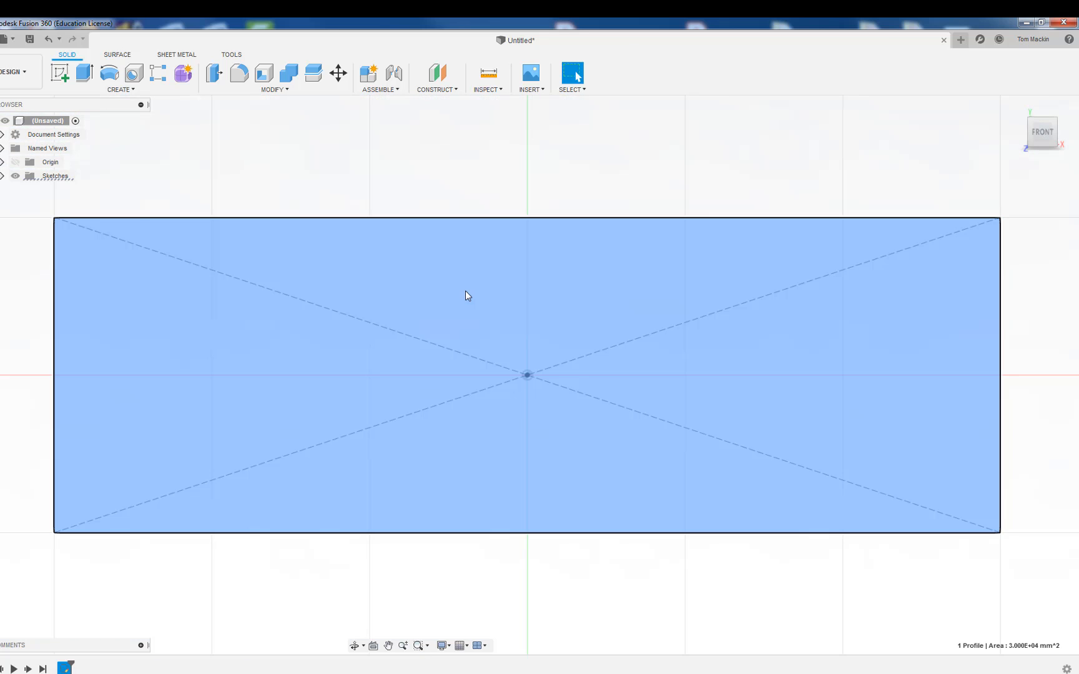
click(465, 291)
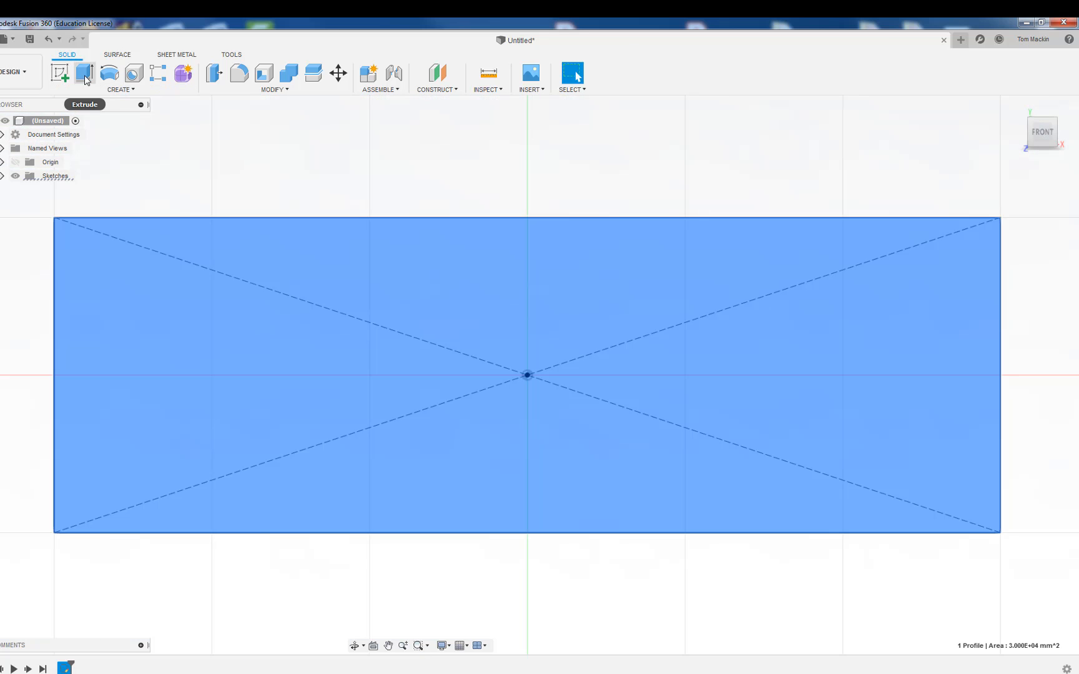
click(85, 73)
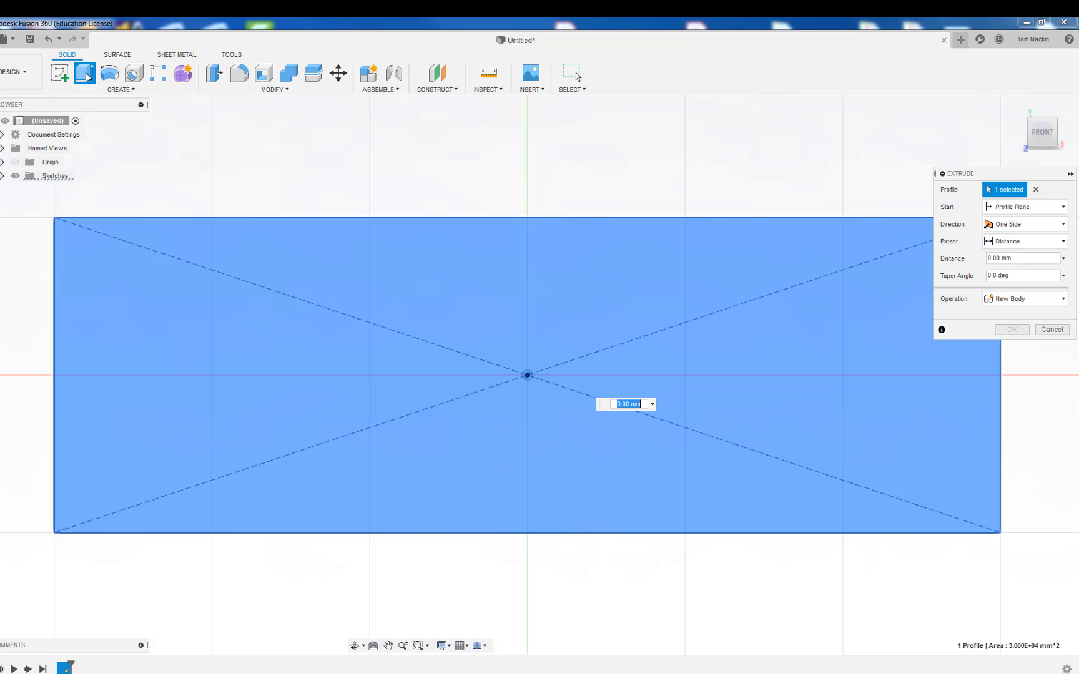
text(10)
key(Return)
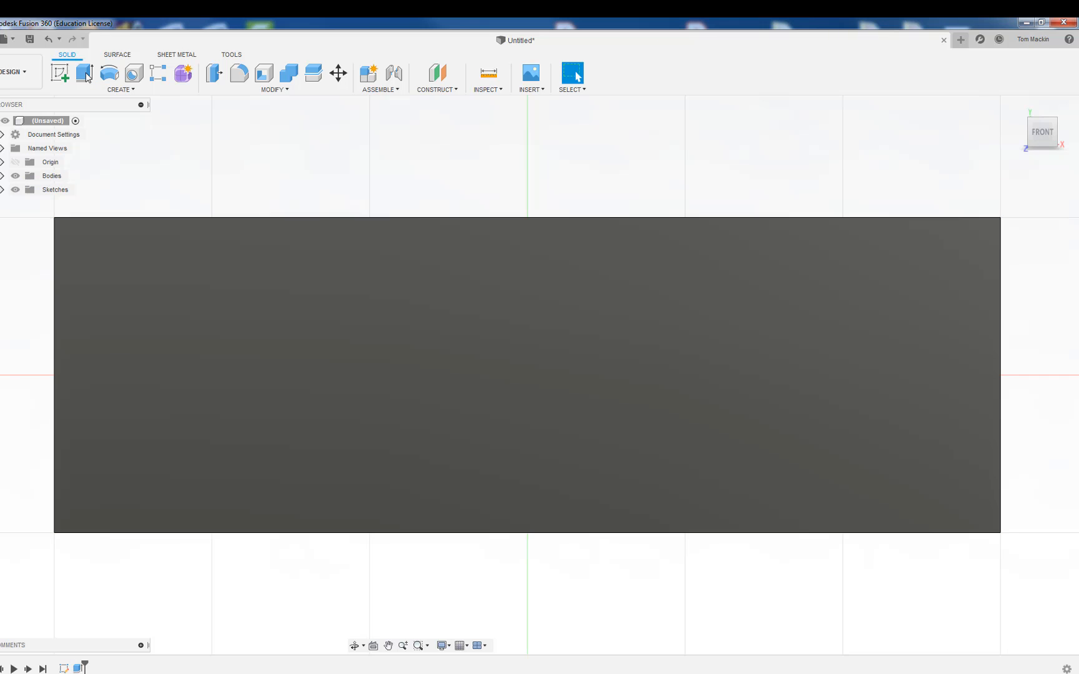
mouse_move(1017, 109)
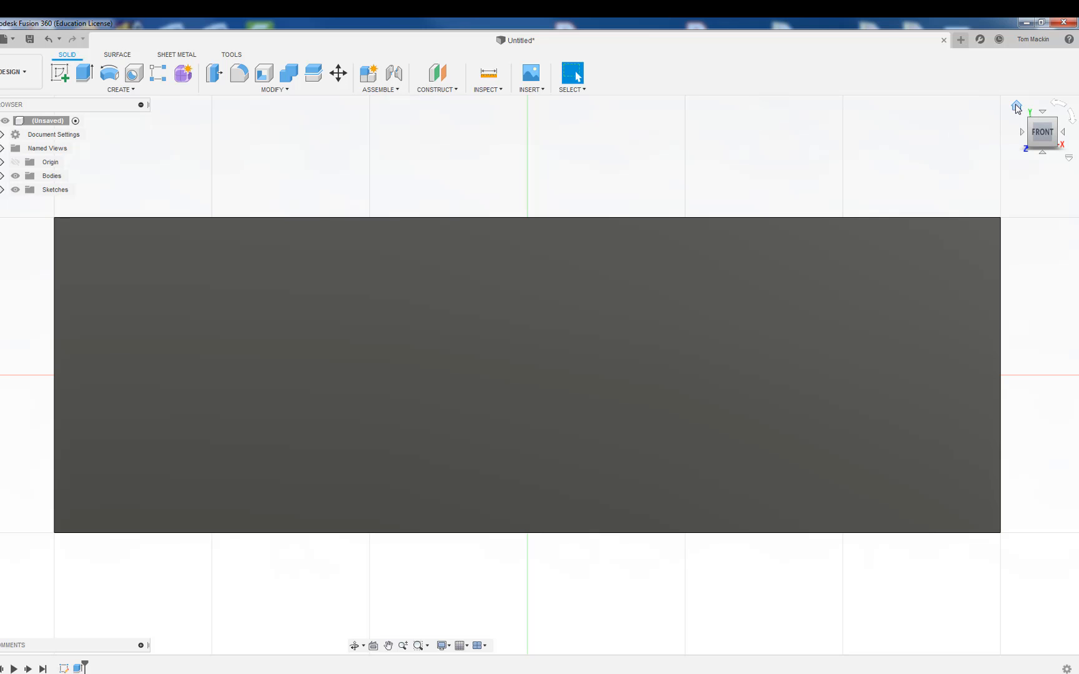
click(1016, 107)
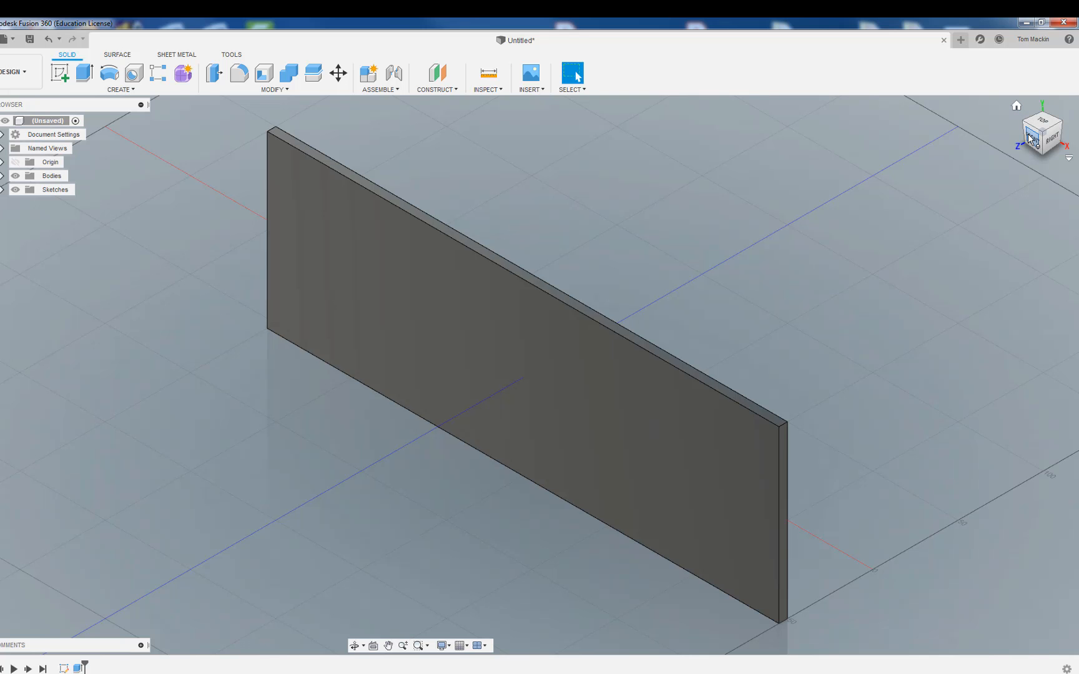
Place a simple 10 mm diameter hole at the center of the plate's front face
click(1030, 138)
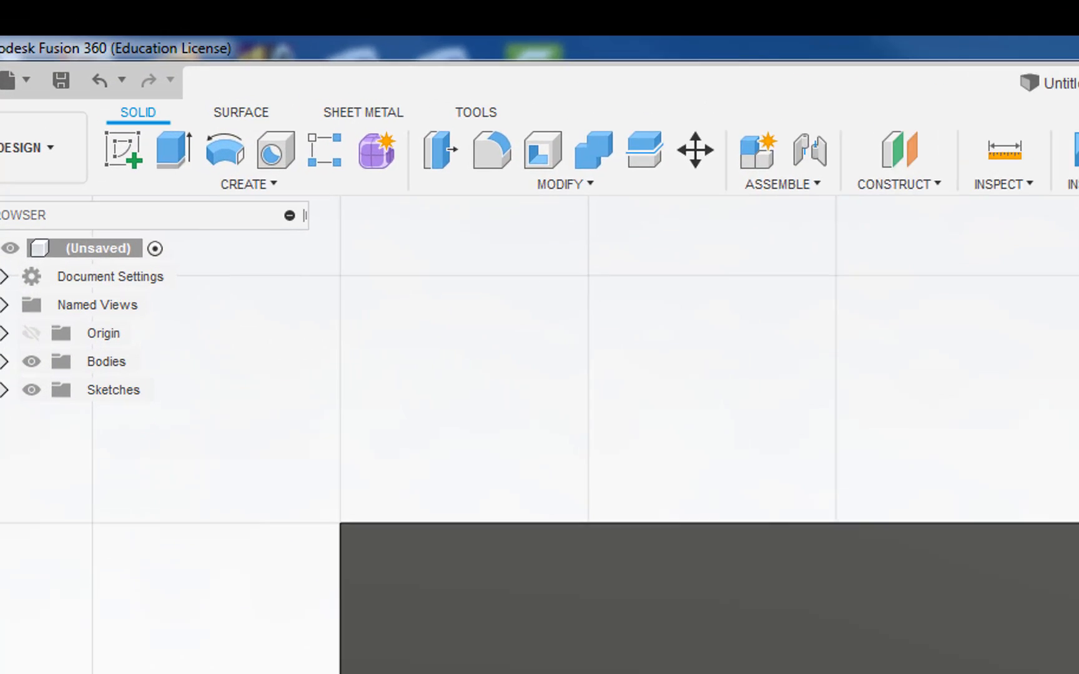
click(272, 184)
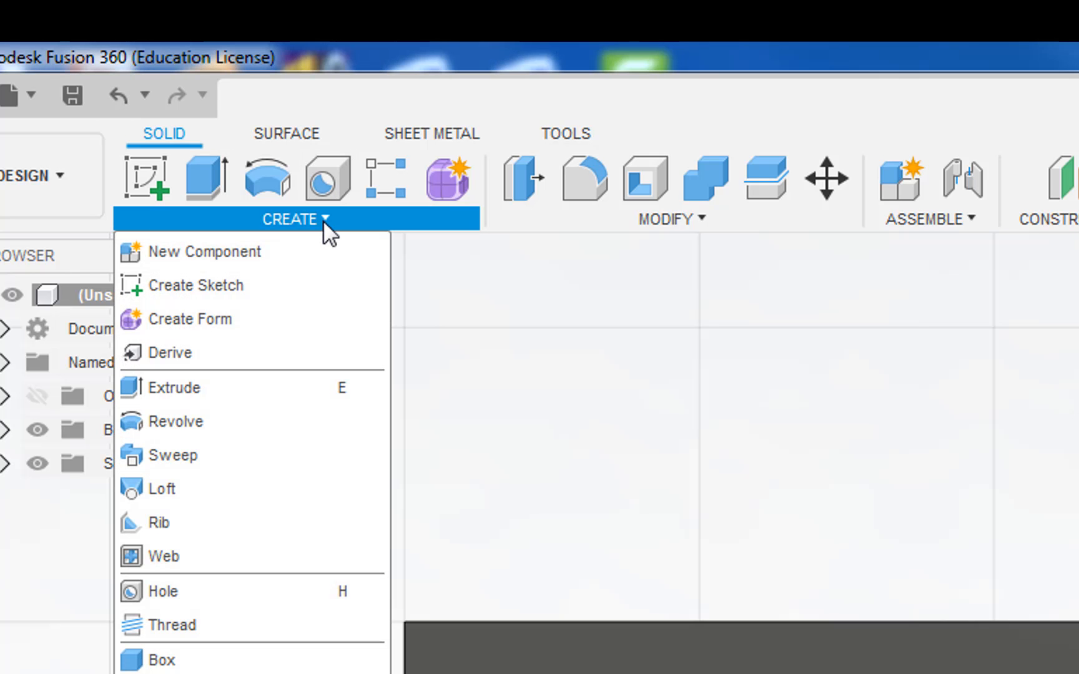
click(158, 591)
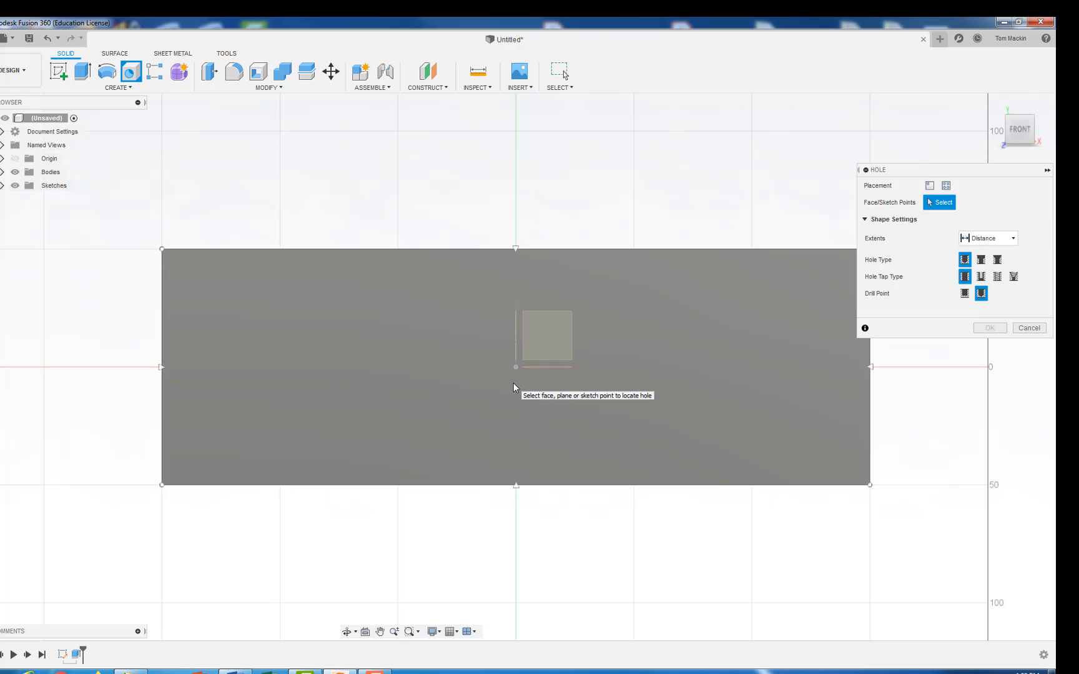
click(513, 382)
drag(513, 382, 515, 368)
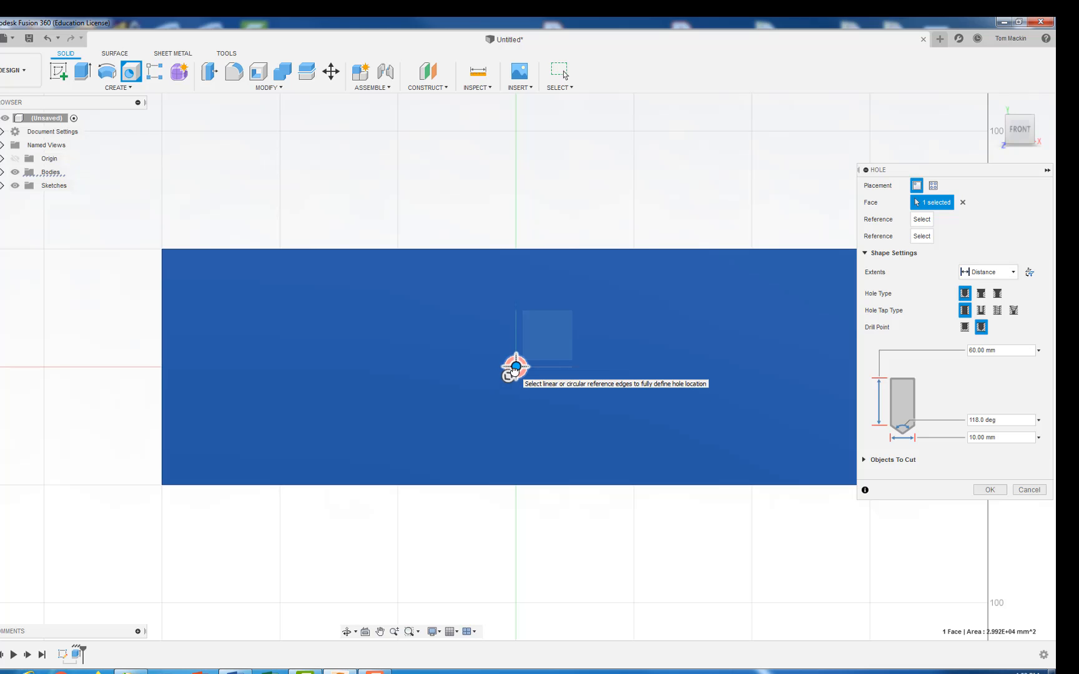
drag(511, 373, 503, 387)
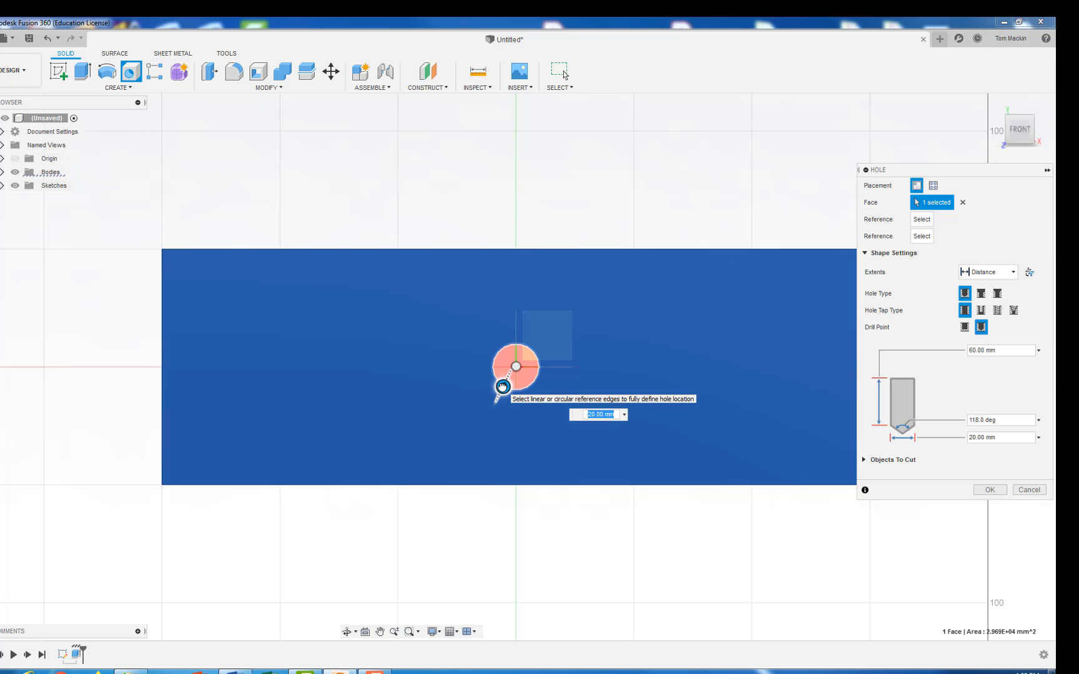
text(10)
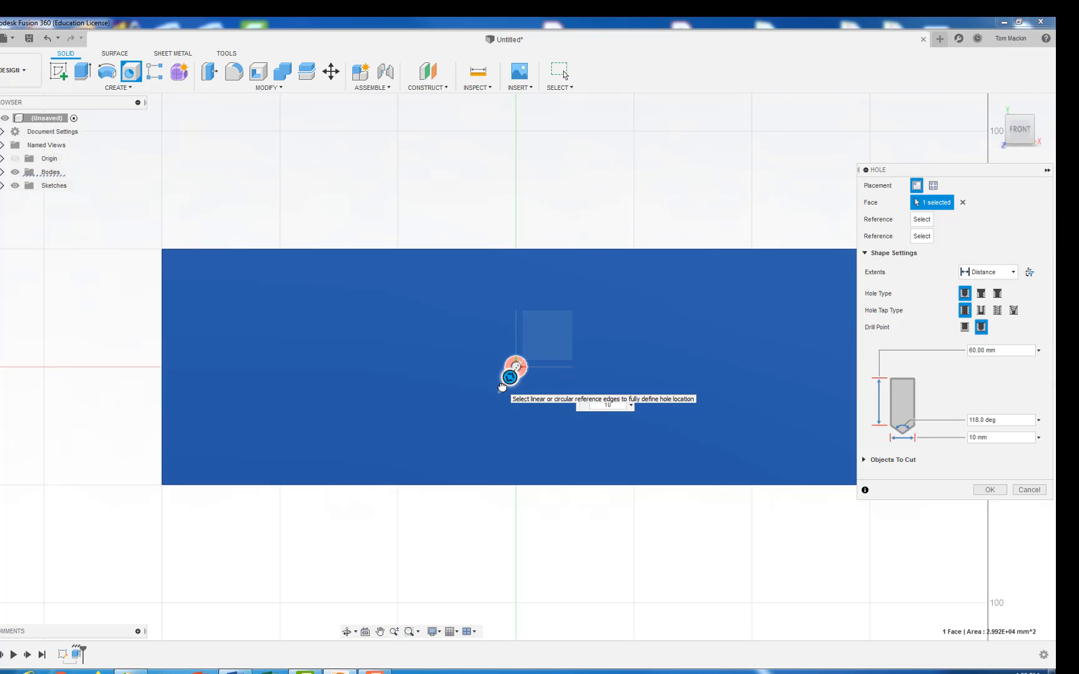
key(Return)
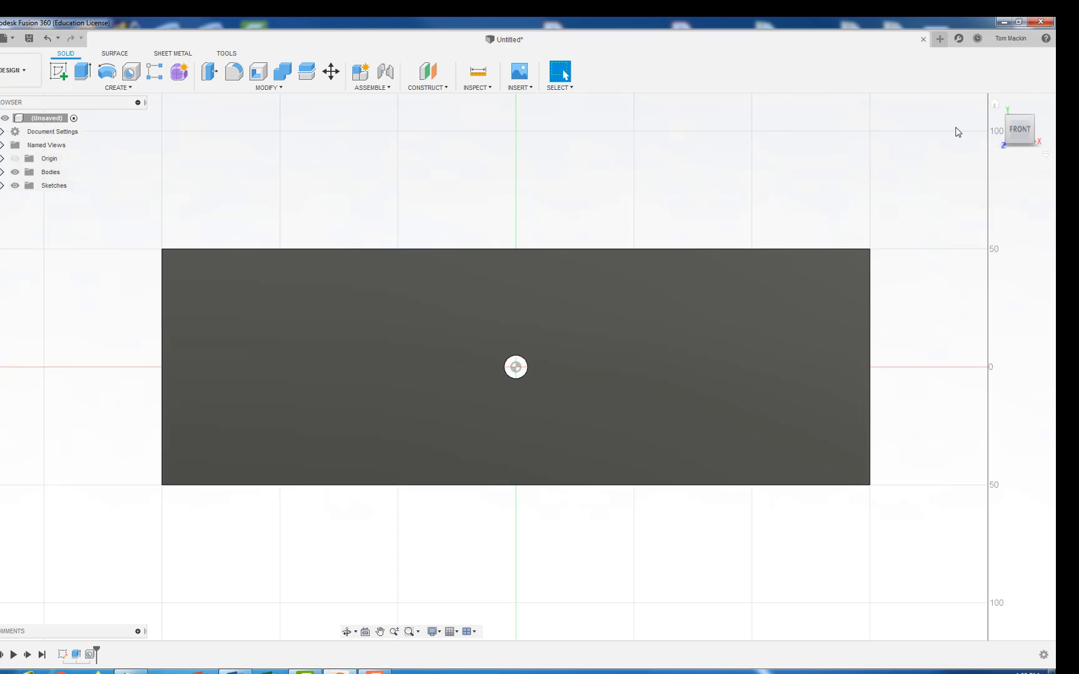
click(994, 105)
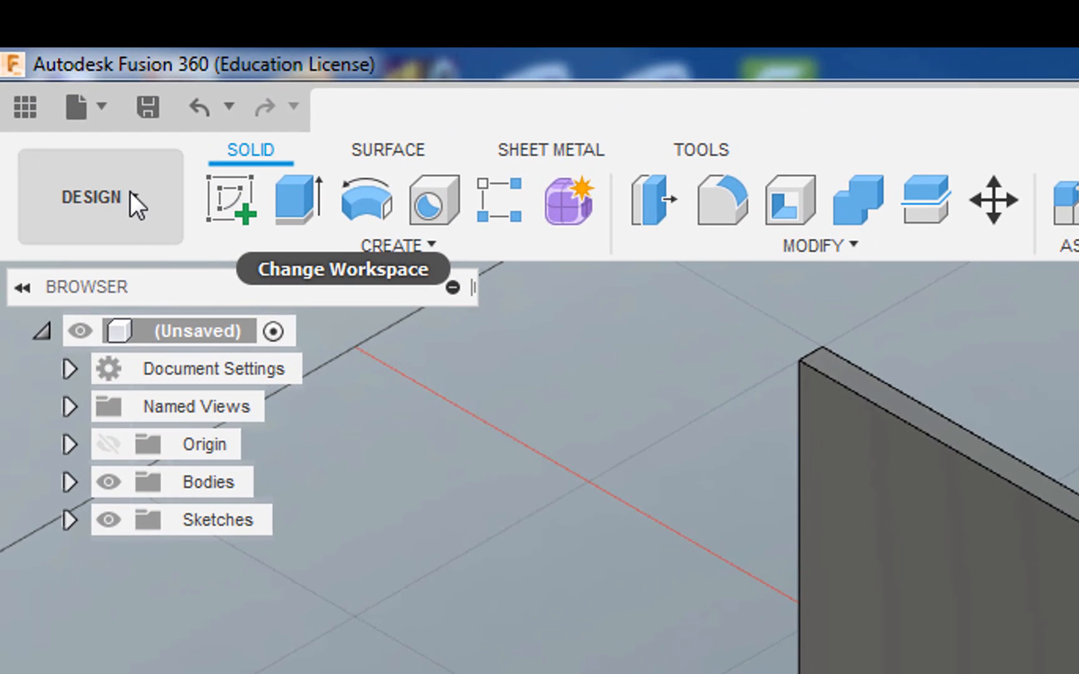
Switch to the Simulation workspace and create a Static Stress study
click(130, 191)
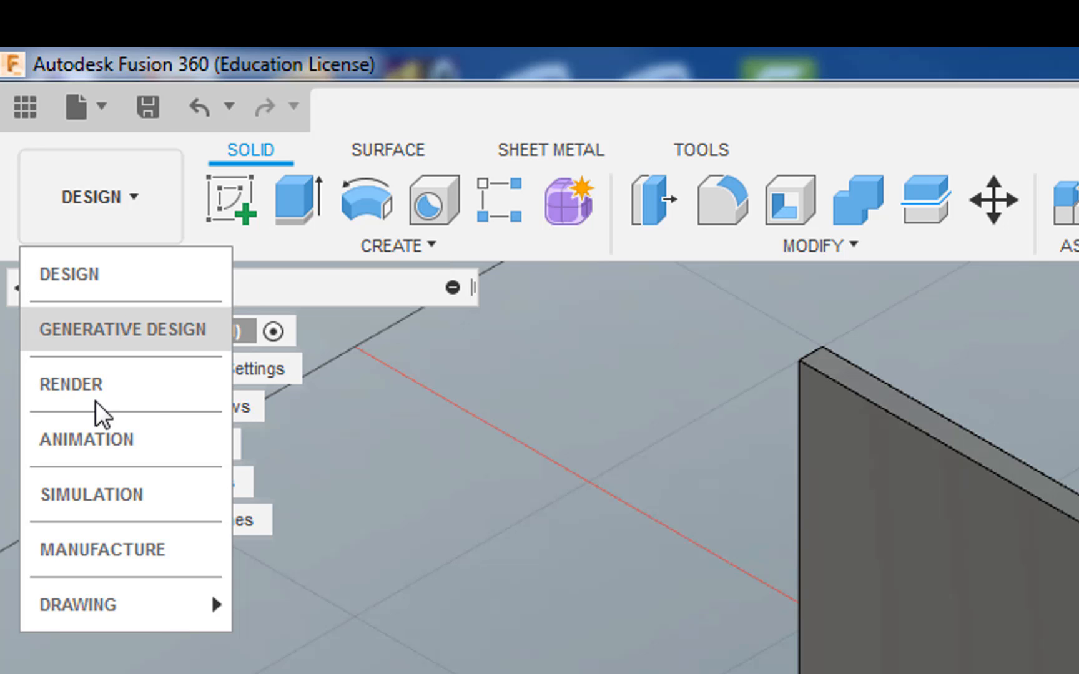
click(93, 482)
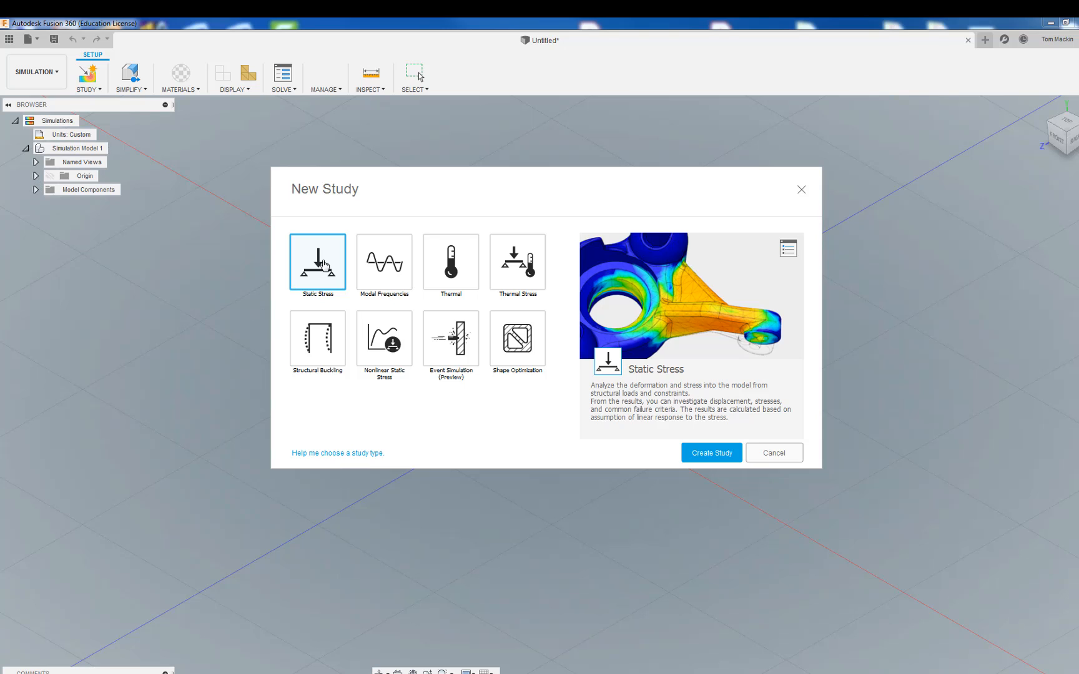
click(715, 454)
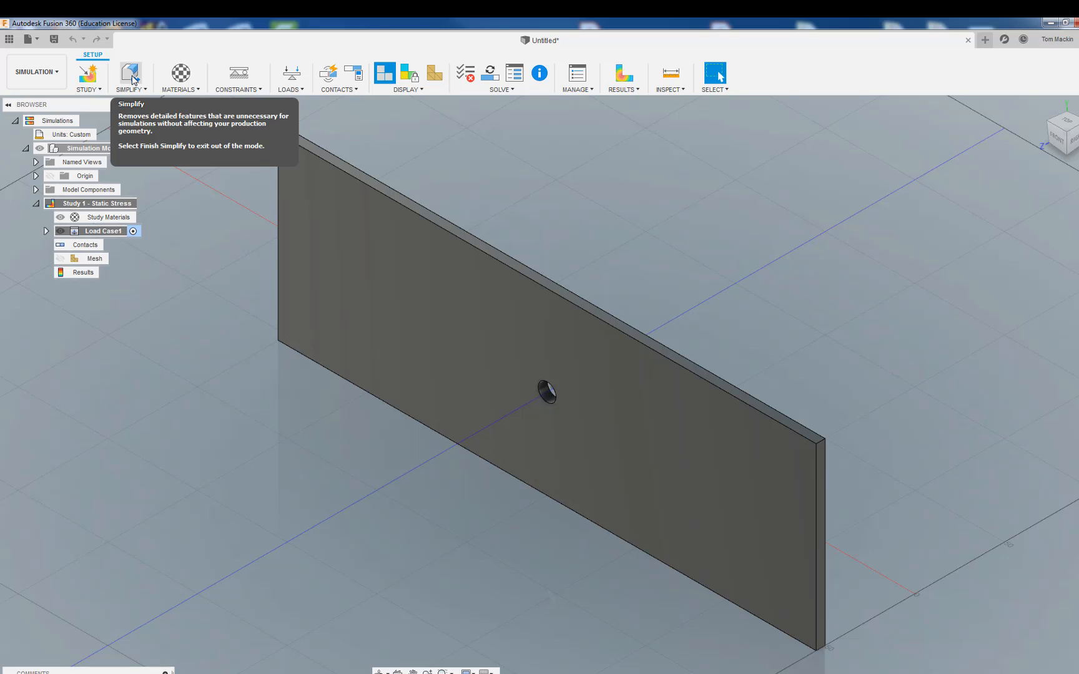
Accept Steel, same as the model, as the plate's study material with yield strength as the safety factor basis
click(194, 90)
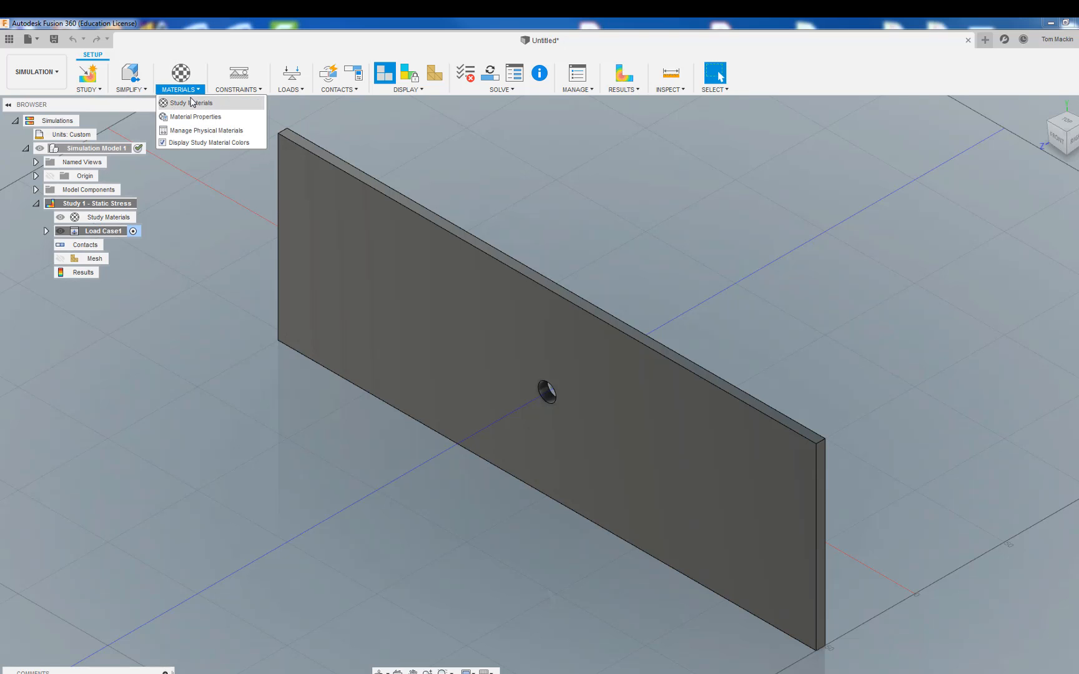
click(192, 104)
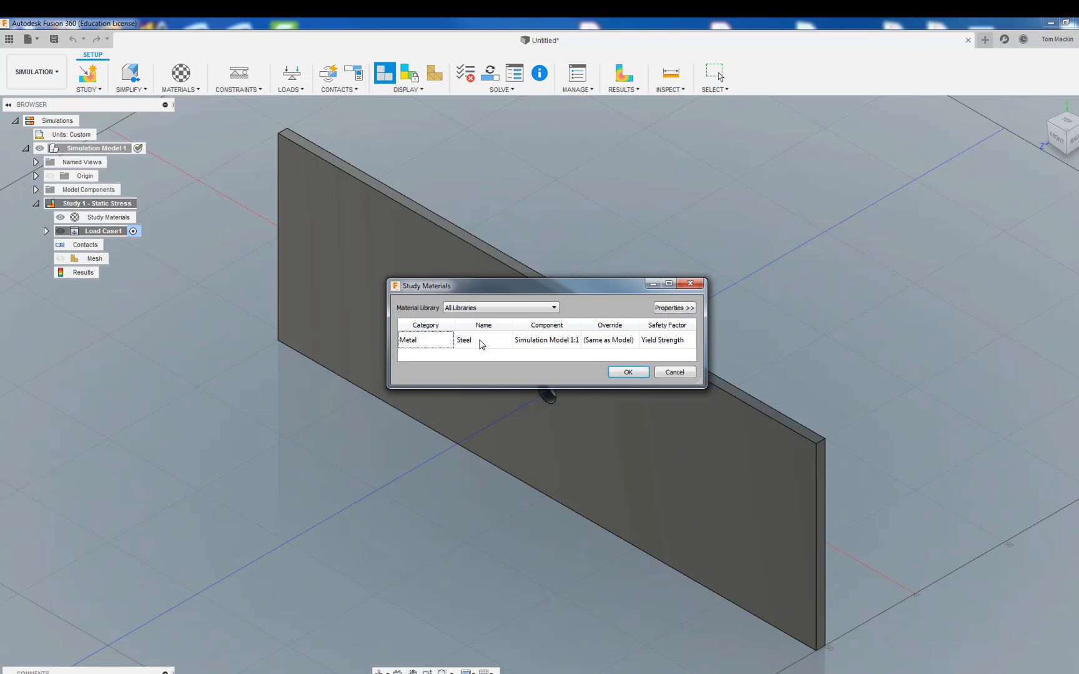
click(445, 340)
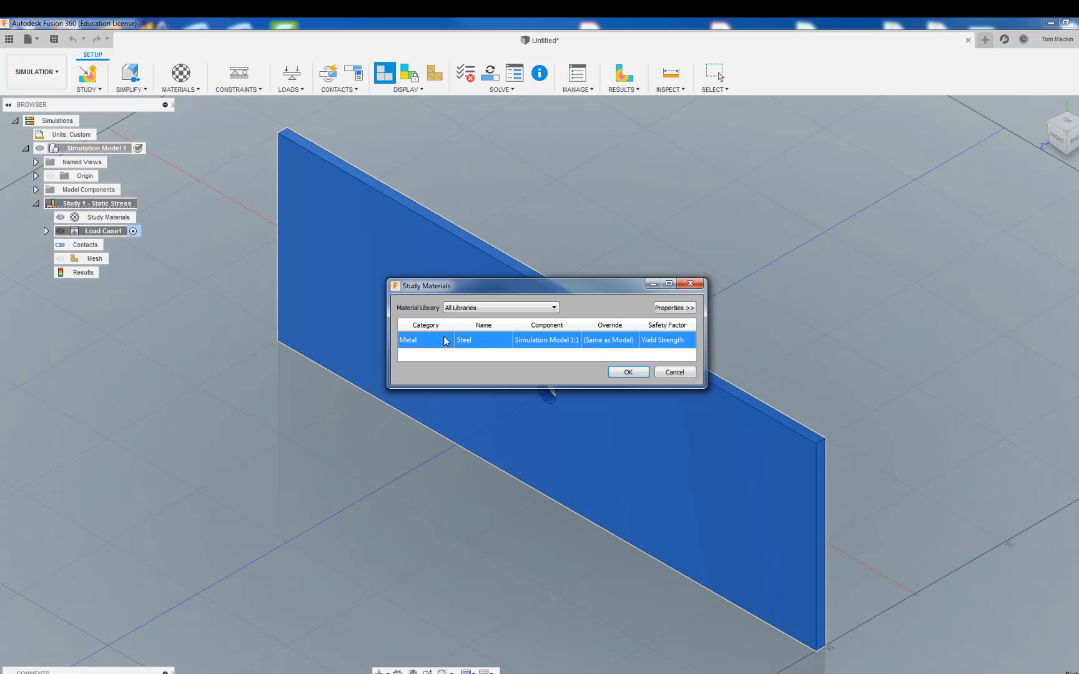
click(628, 372)
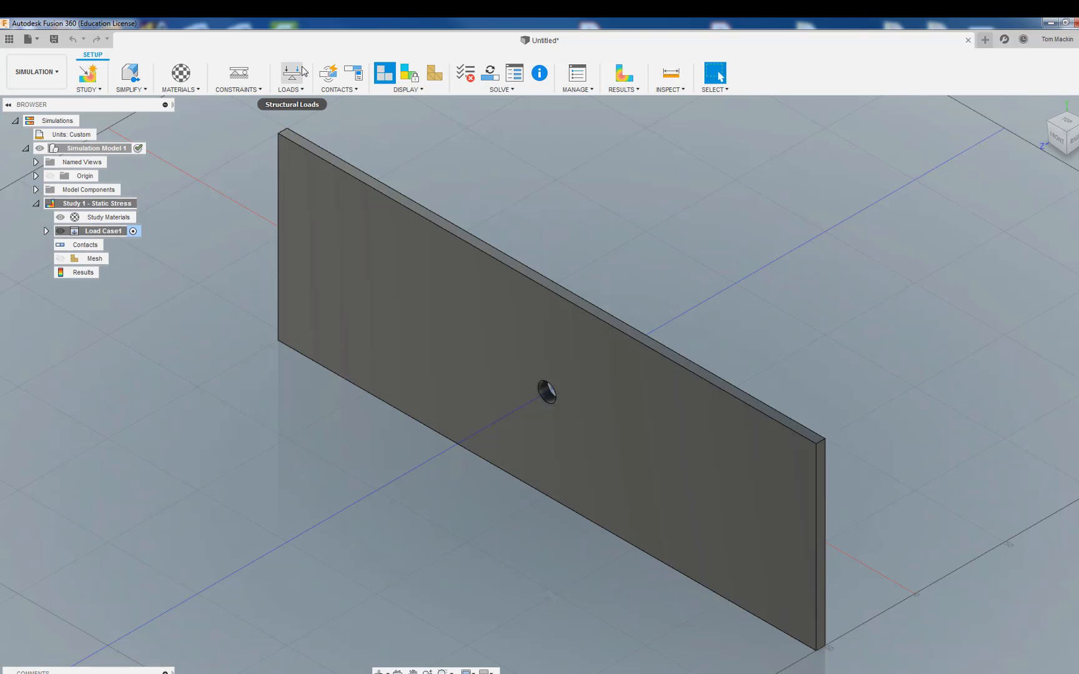
Apply a fixed structural constraint in all three axes (Ux, Uy, Uz) to the plate's narrow end face on the negative X side
click(253, 90)
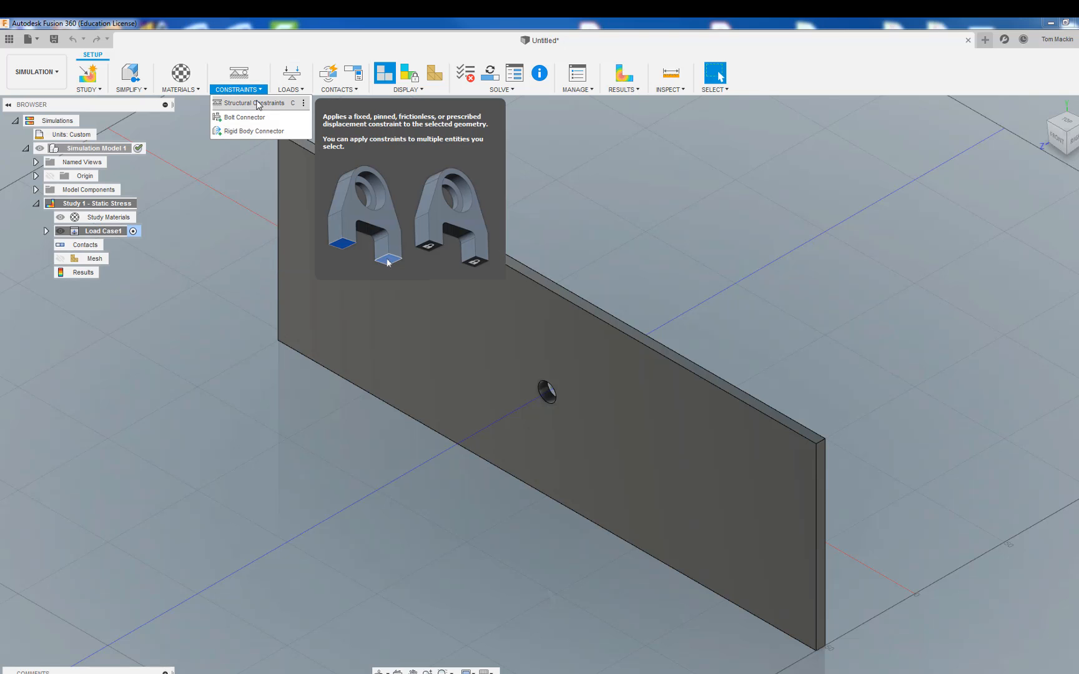
click(256, 103)
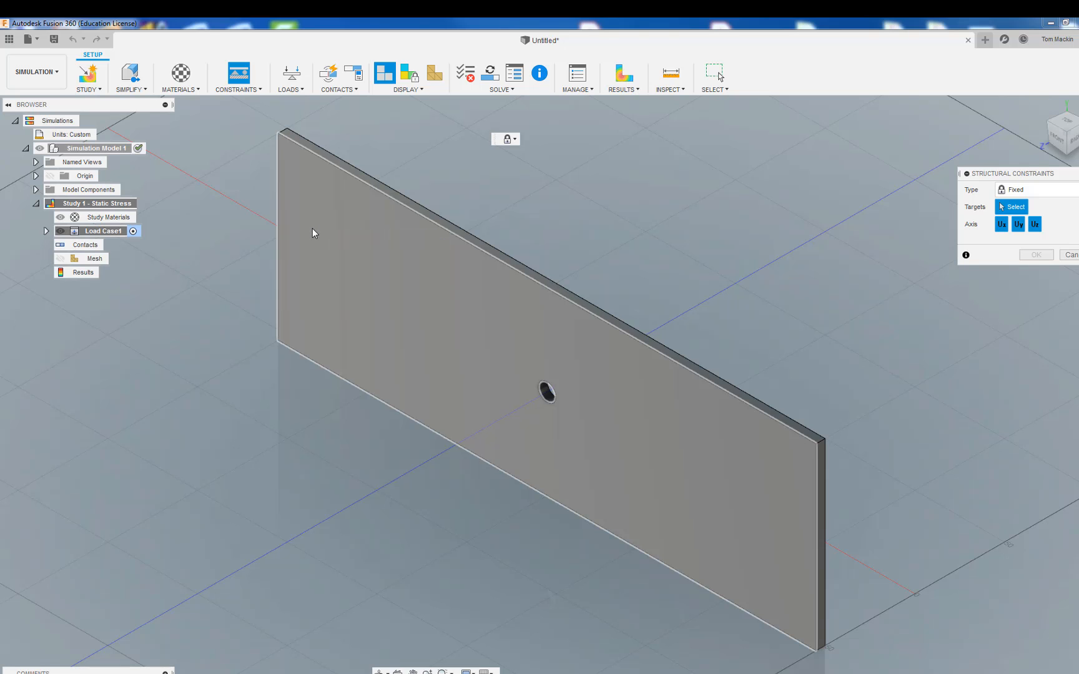
shift+middle_drag(252, 310, 329, 345)
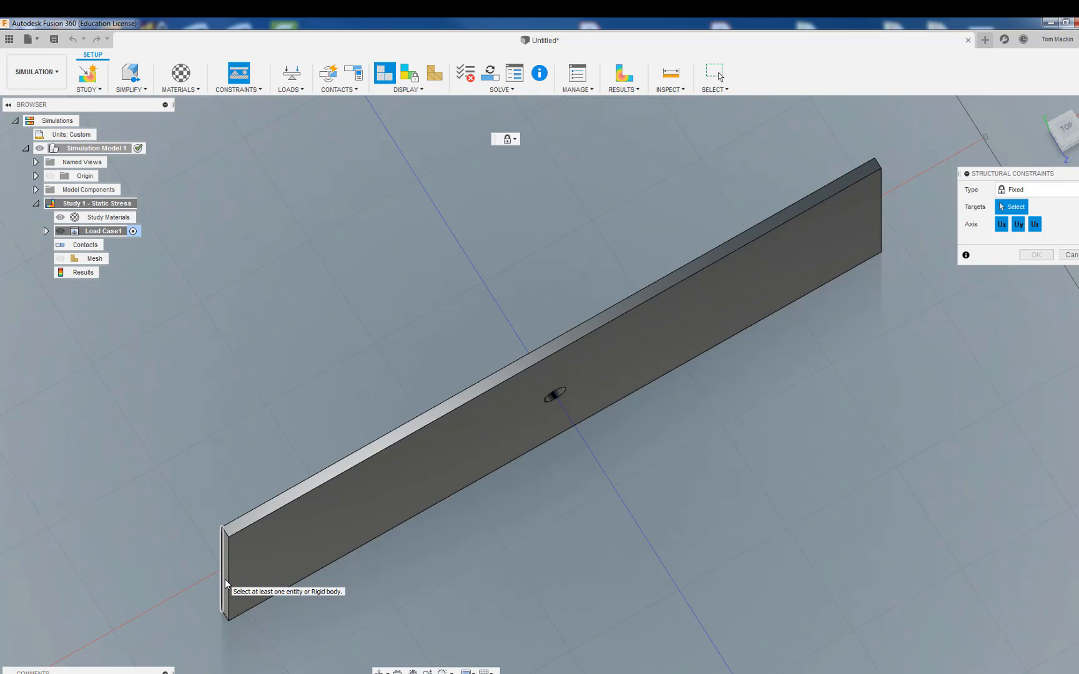
scroll(225, 582, up, 4)
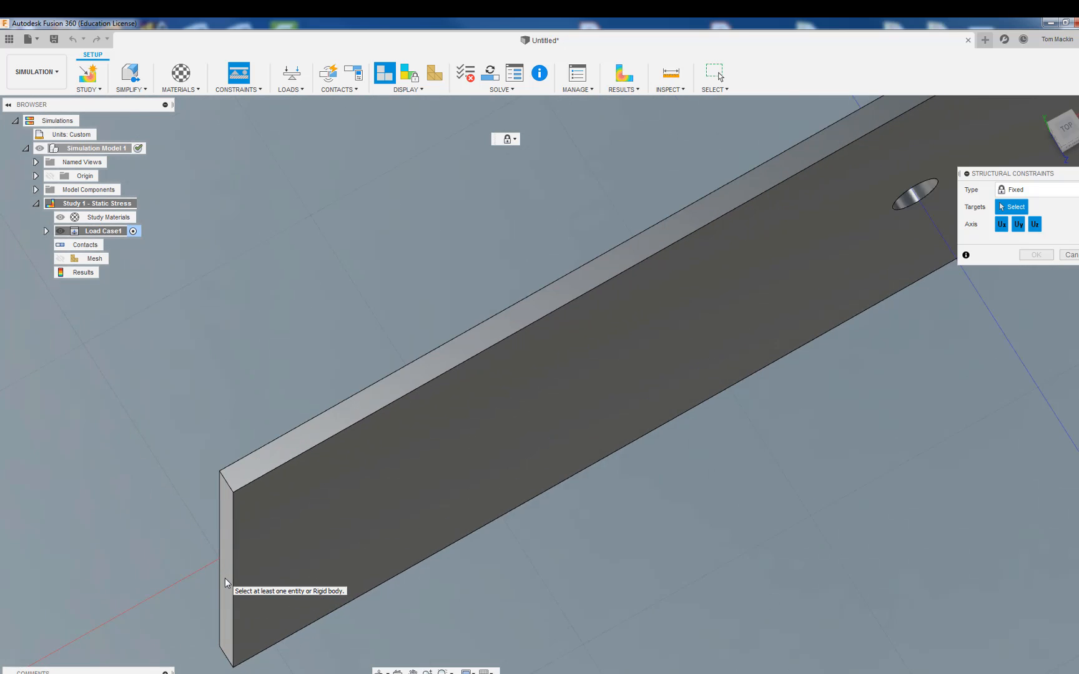
scroll(226, 568, up, 1)
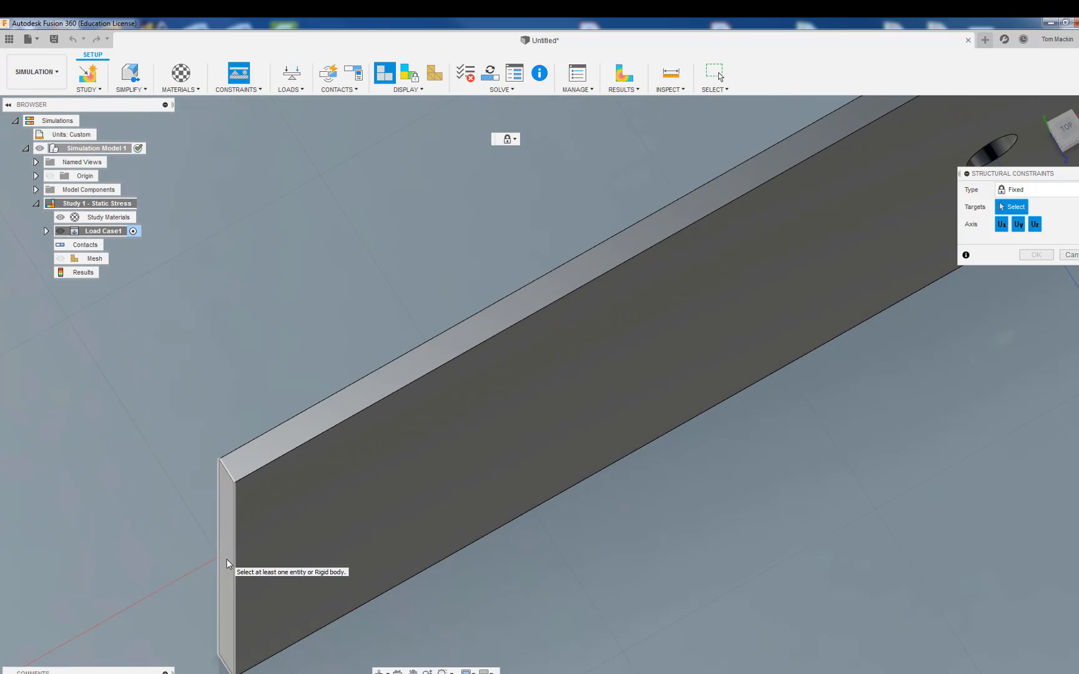
click(228, 562)
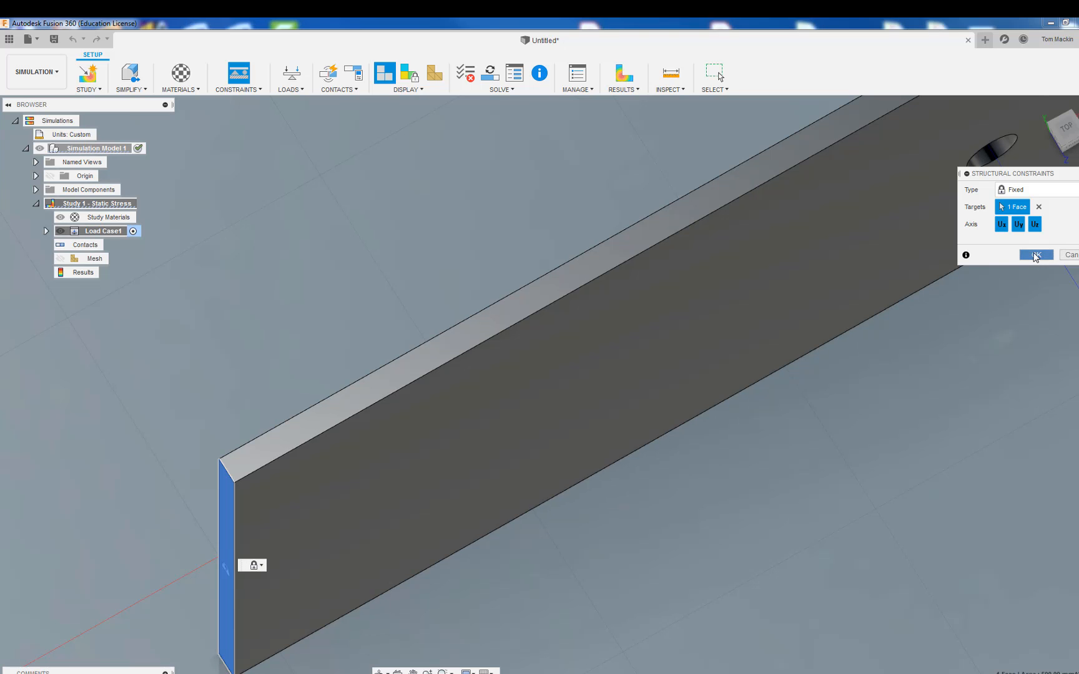
click(1034, 253)
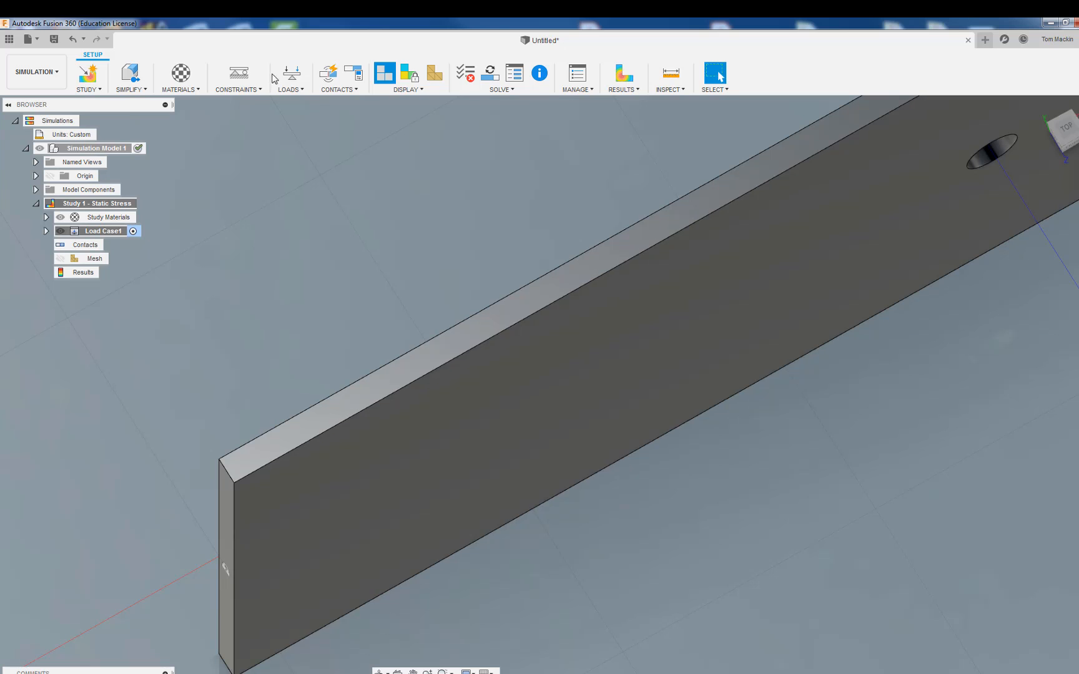
Apply a structural force load of -14666 N to the narrow end face opposite the fixed end
click(297, 91)
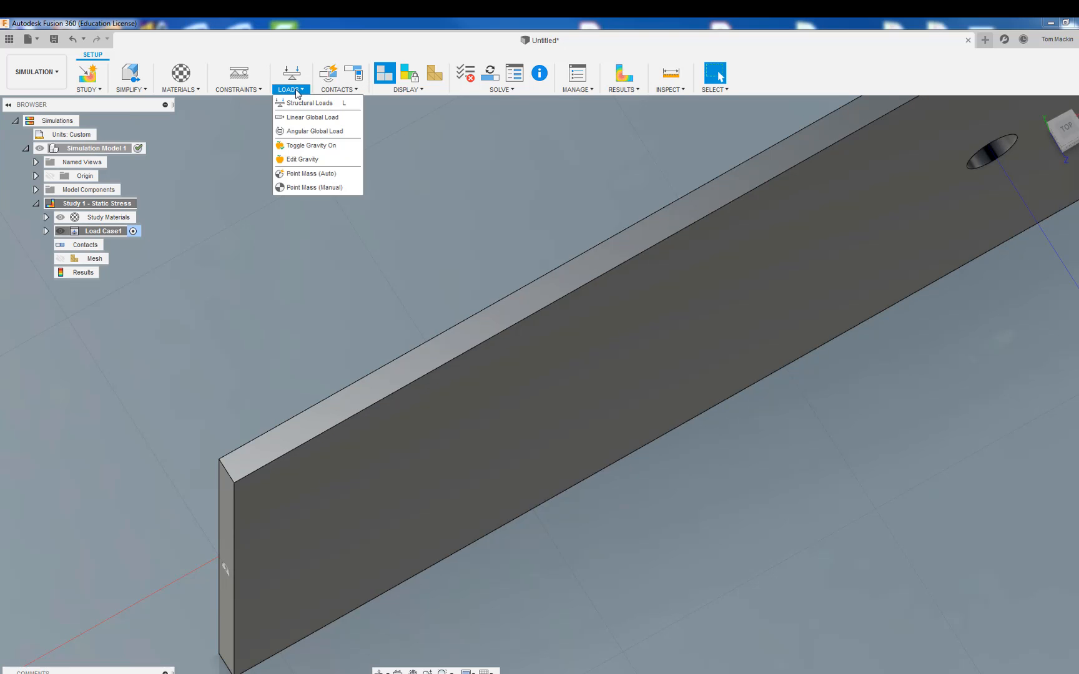
click(298, 104)
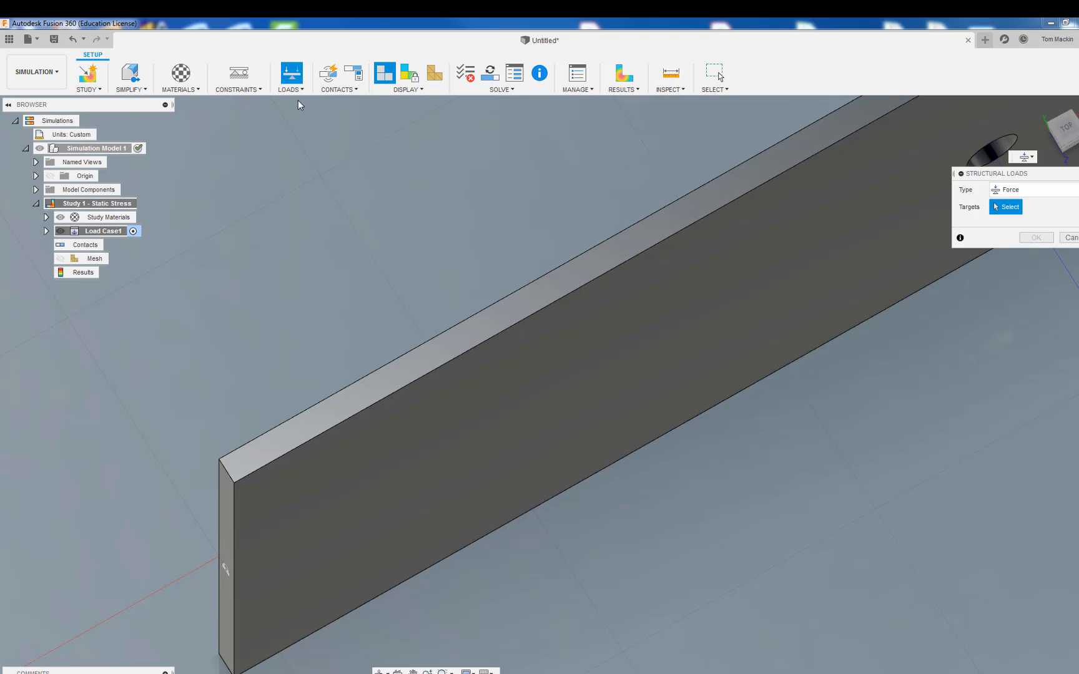
scroll(737, 534, down, 2)
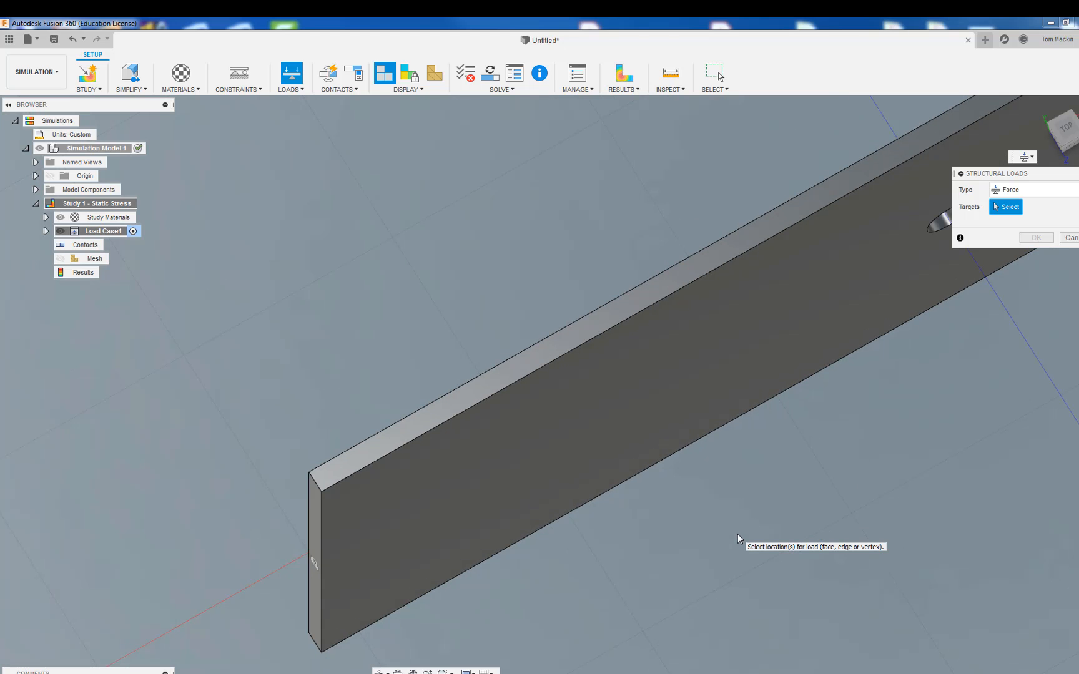
scroll(737, 534, down, 2)
scroll(737, 534, down, 2)
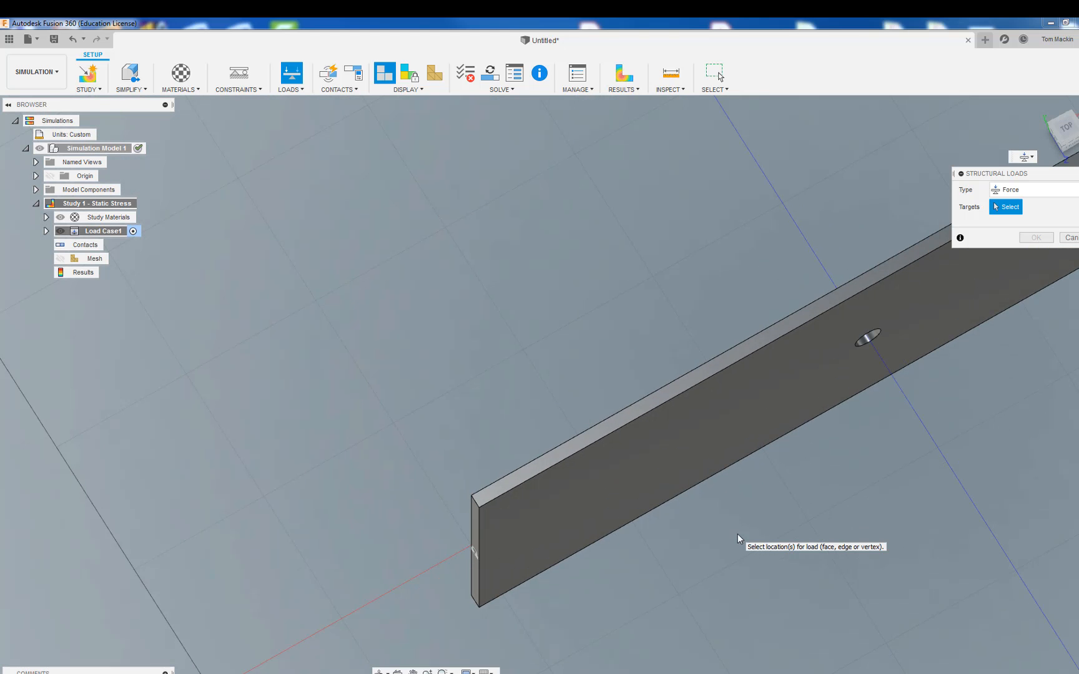
shift+middle_drag(737, 533, 631, 465)
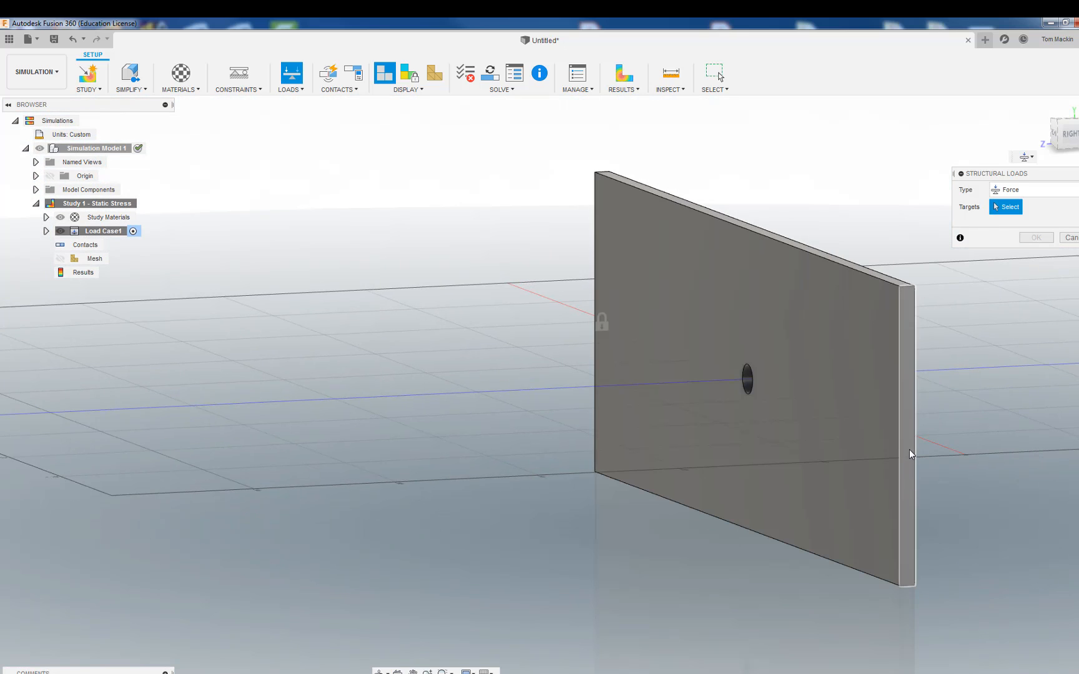
click(910, 446)
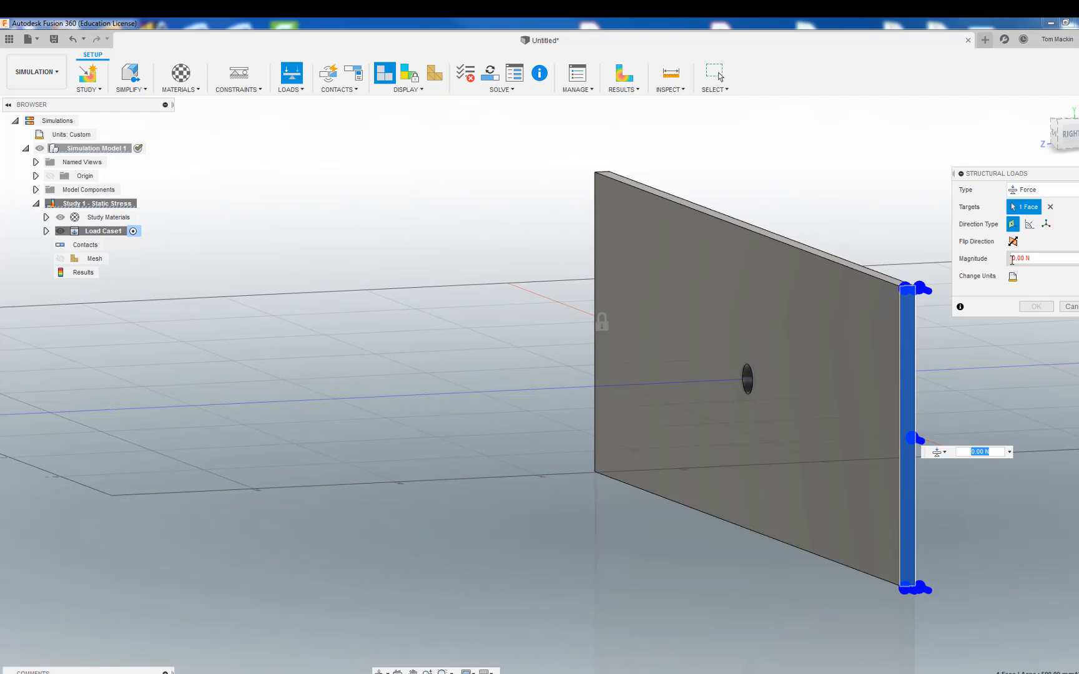
drag(1012, 260, 1023, 262)
text(-14666)
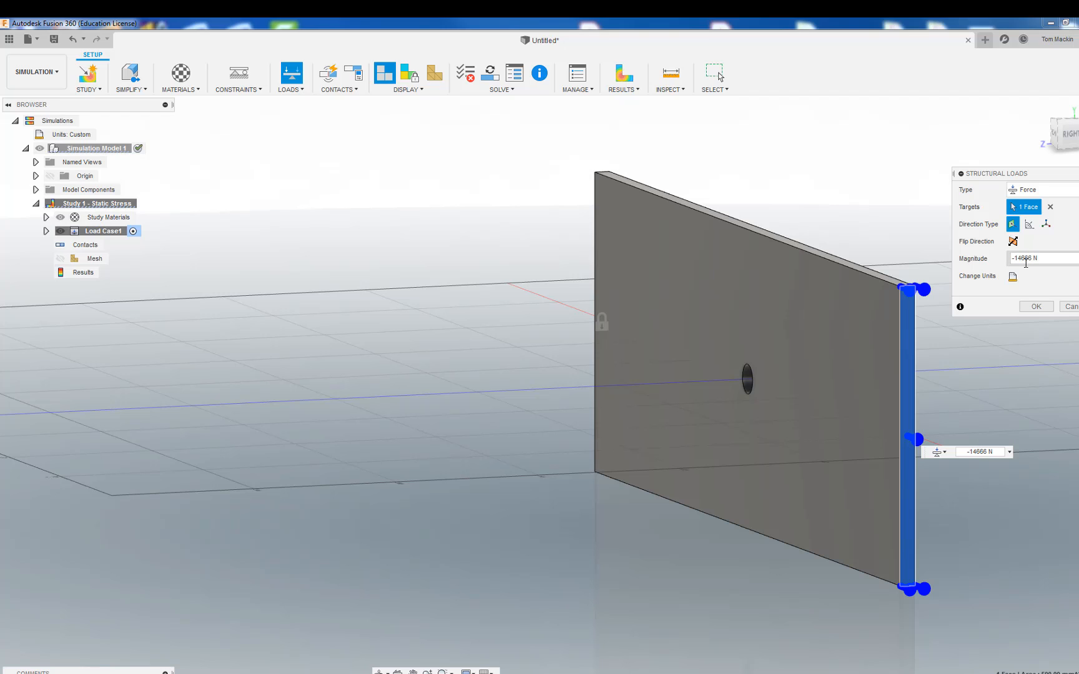
click(1036, 306)
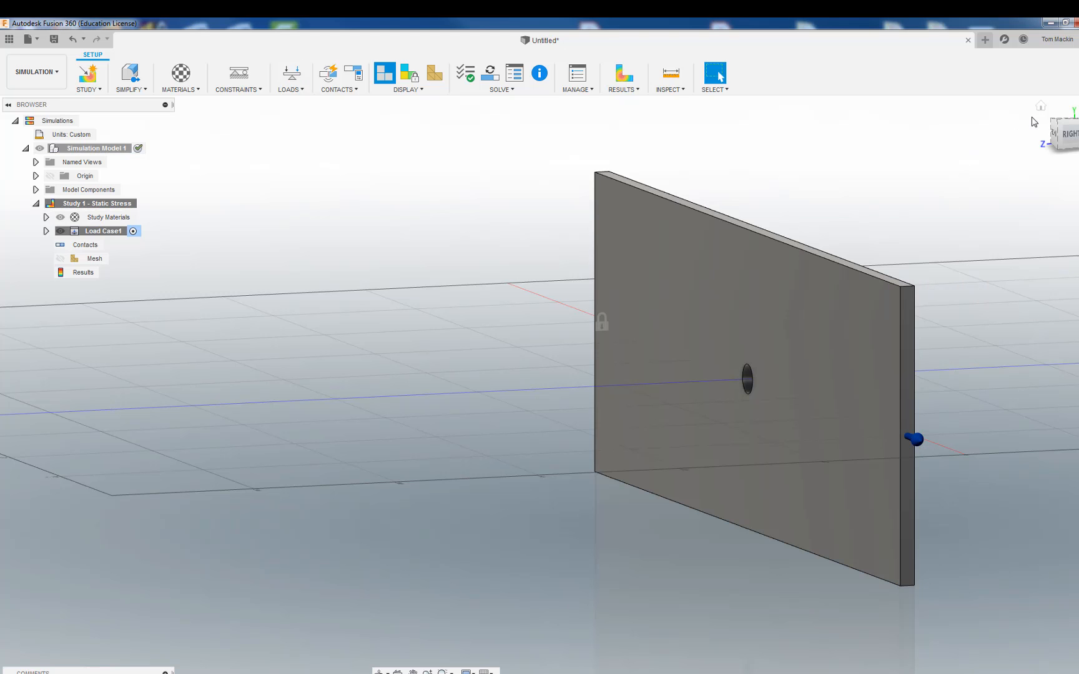
Reduce the mesh's average model-based element size to about 3% and generate the mesh
click(1040, 106)
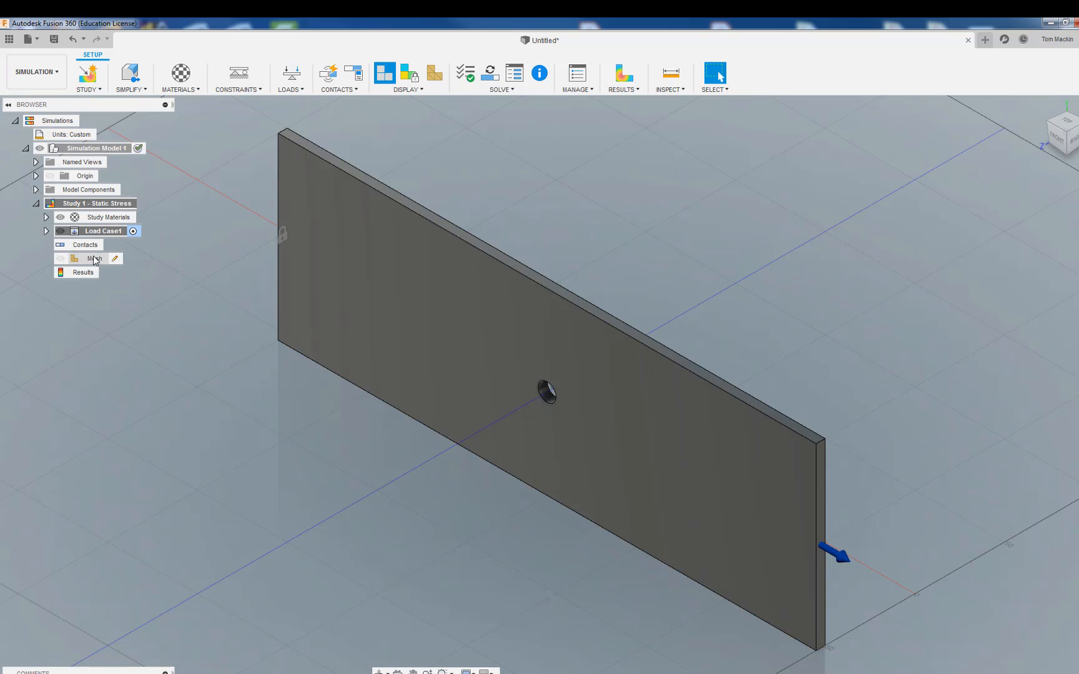
click(115, 259)
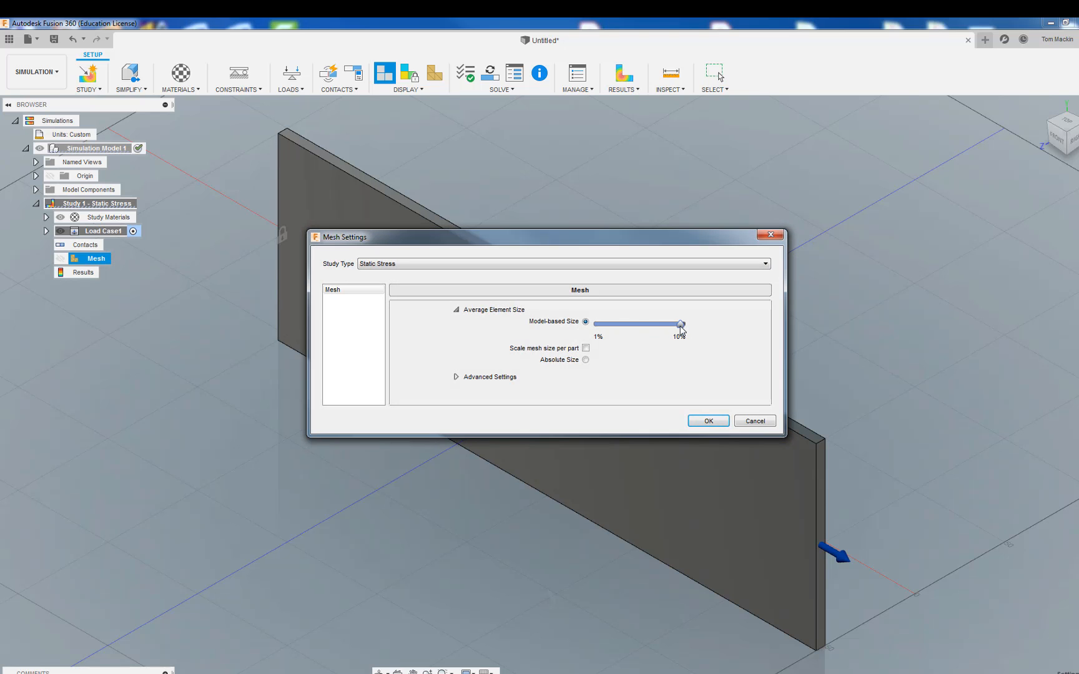
drag(680, 324, 618, 326)
drag(616, 328, 610, 328)
click(706, 421)
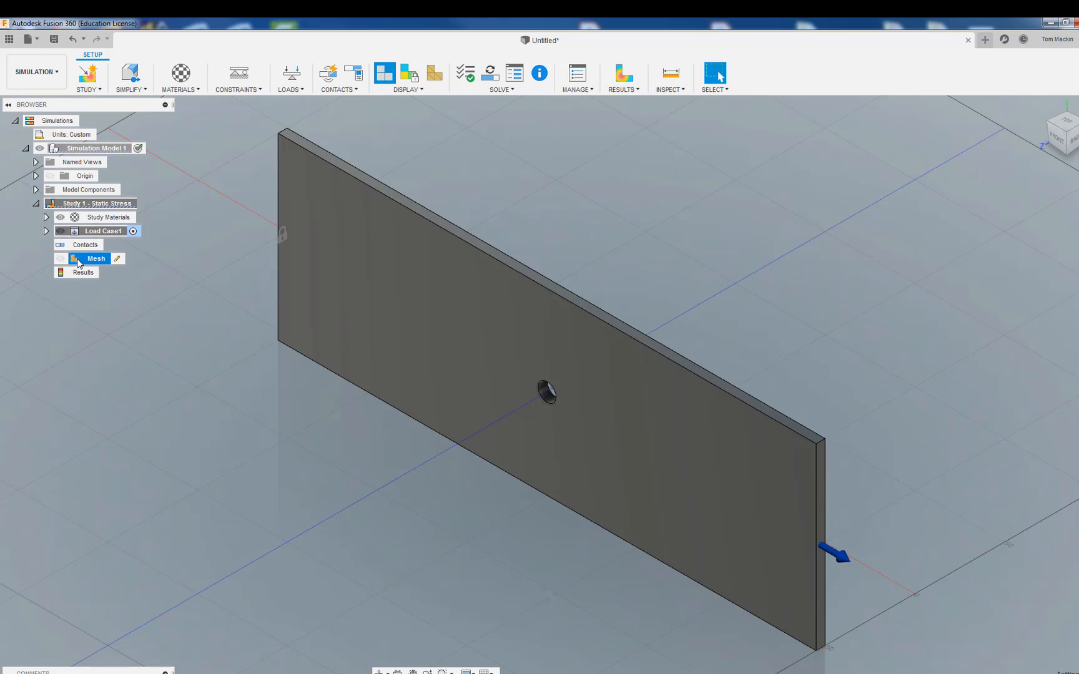
right_click(96, 261)
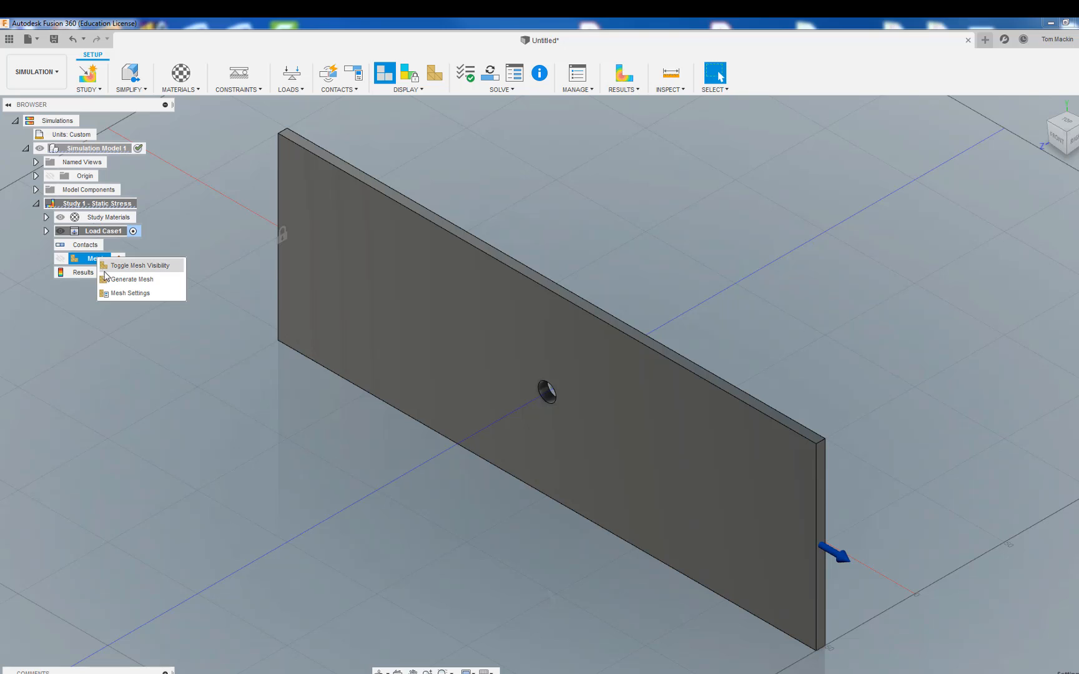
click(116, 279)
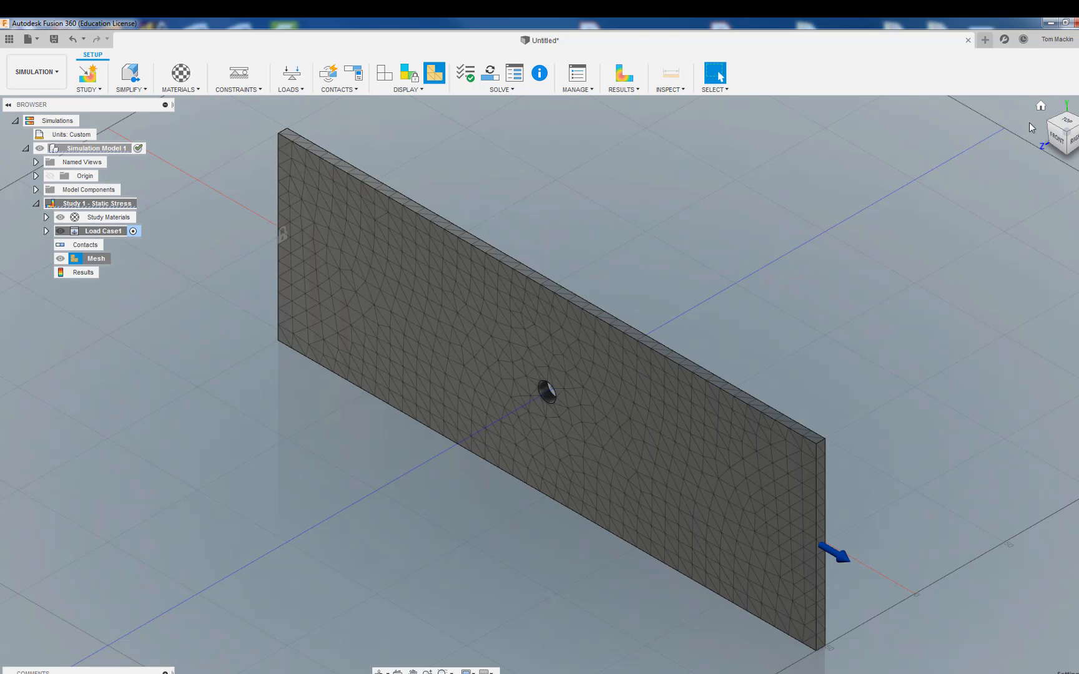
Inspect the mesh from the front and check the average model-based element size in the mesh settings
click(1063, 133)
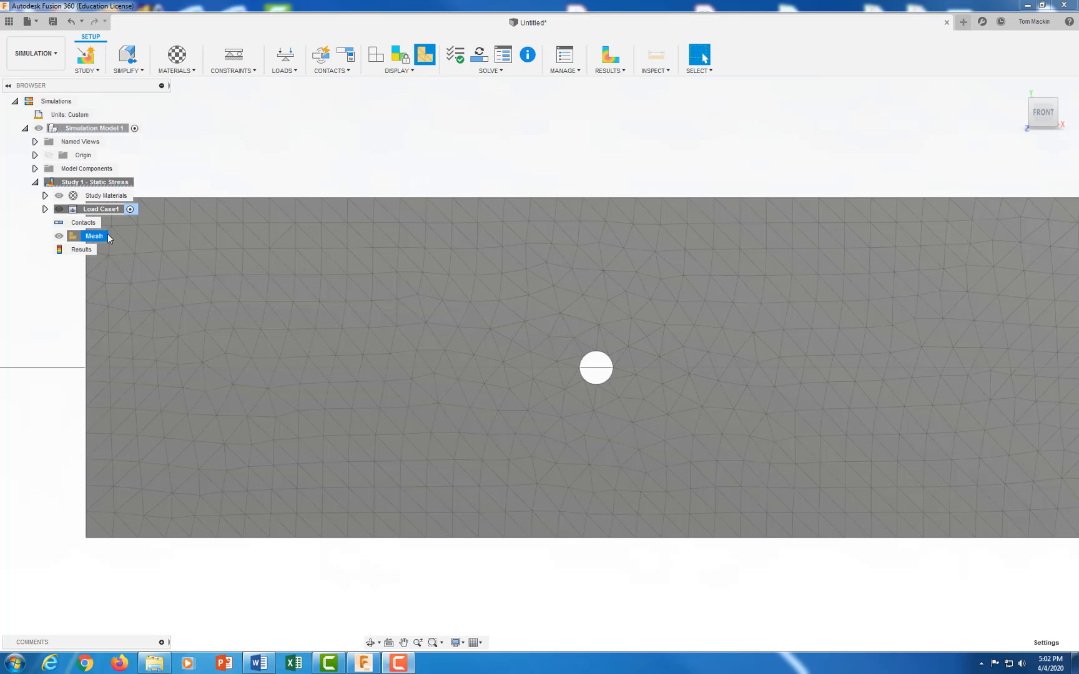
mouse_move(110, 237)
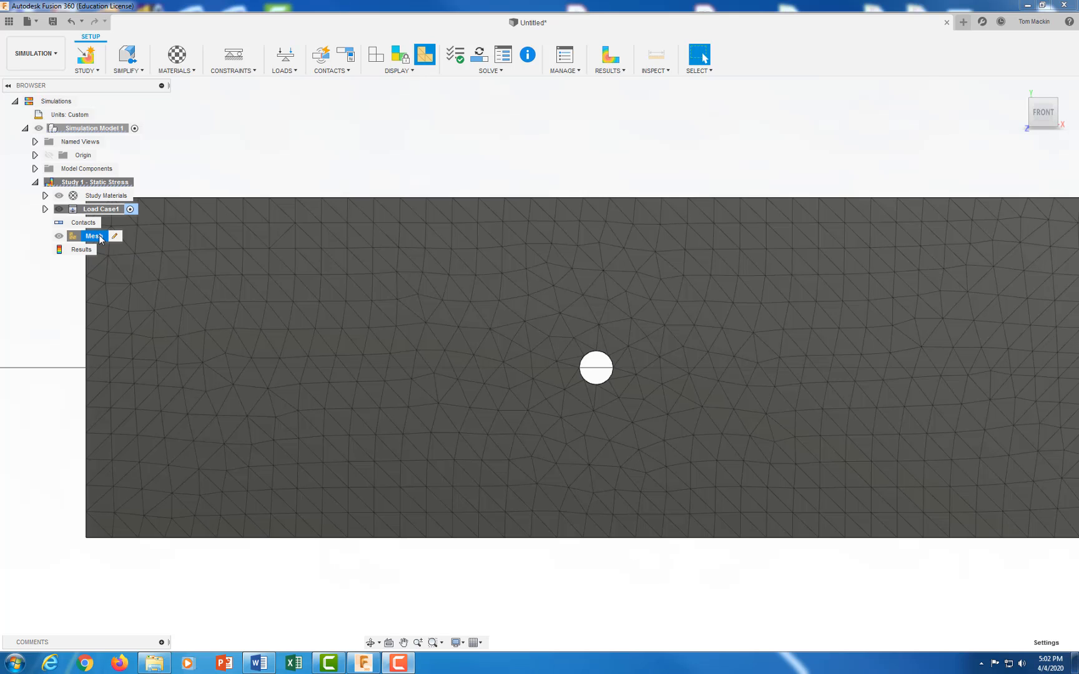
click(114, 237)
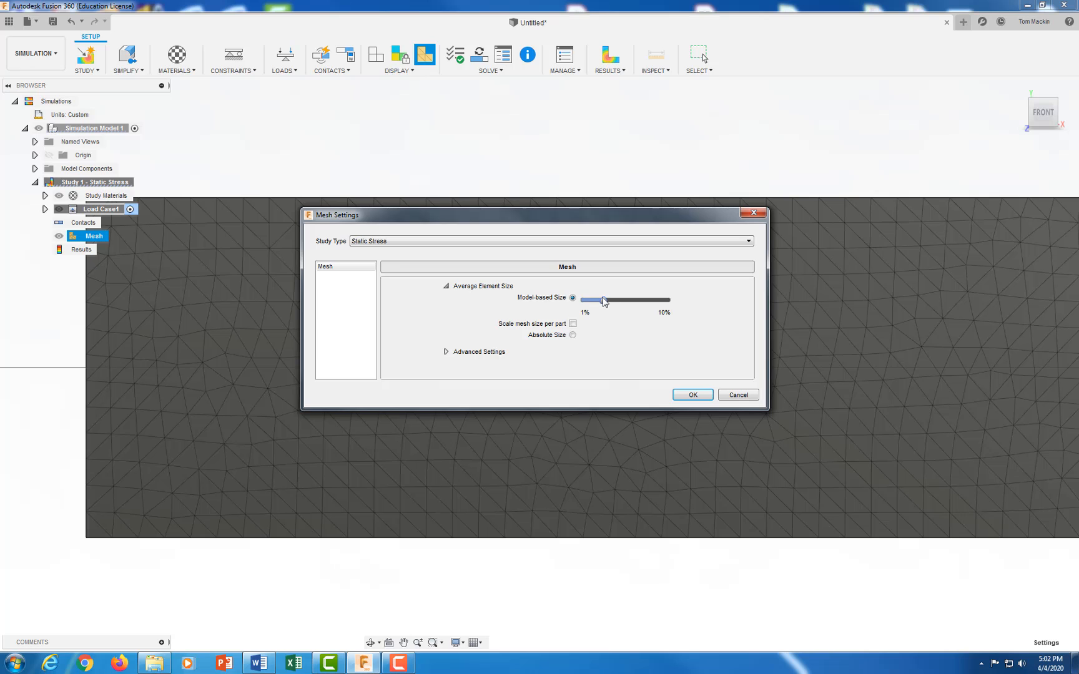
mouse_move(603, 302)
click(691, 394)
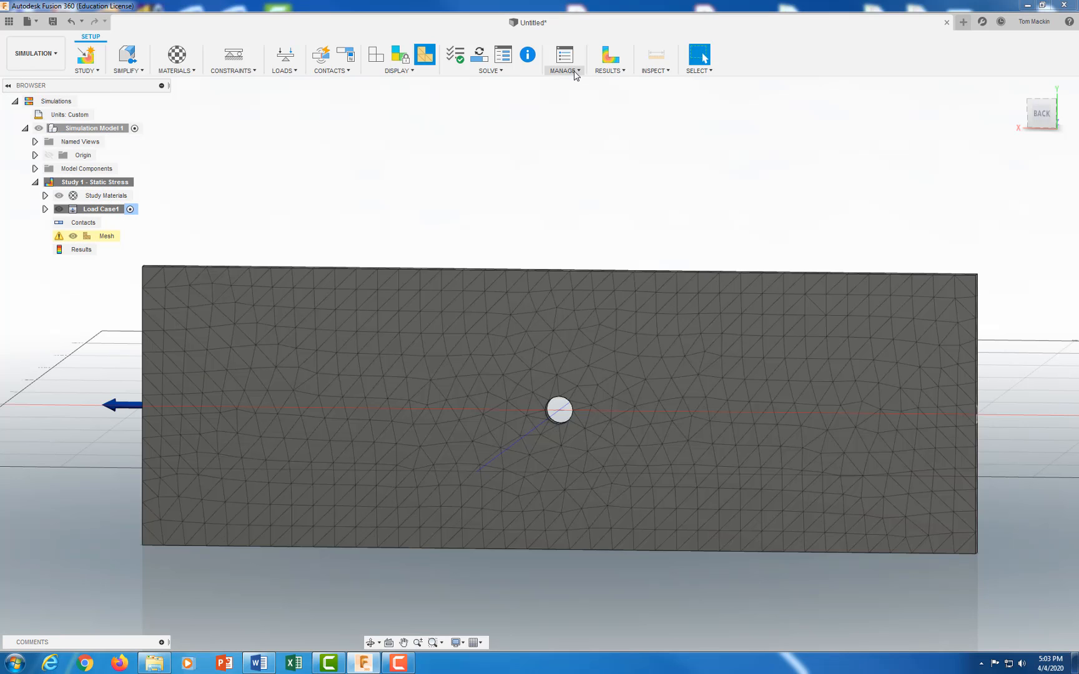
Add a local mesh control to both circular edges of the central hole with an element length of 0.095 mm
click(570, 70)
click(585, 111)
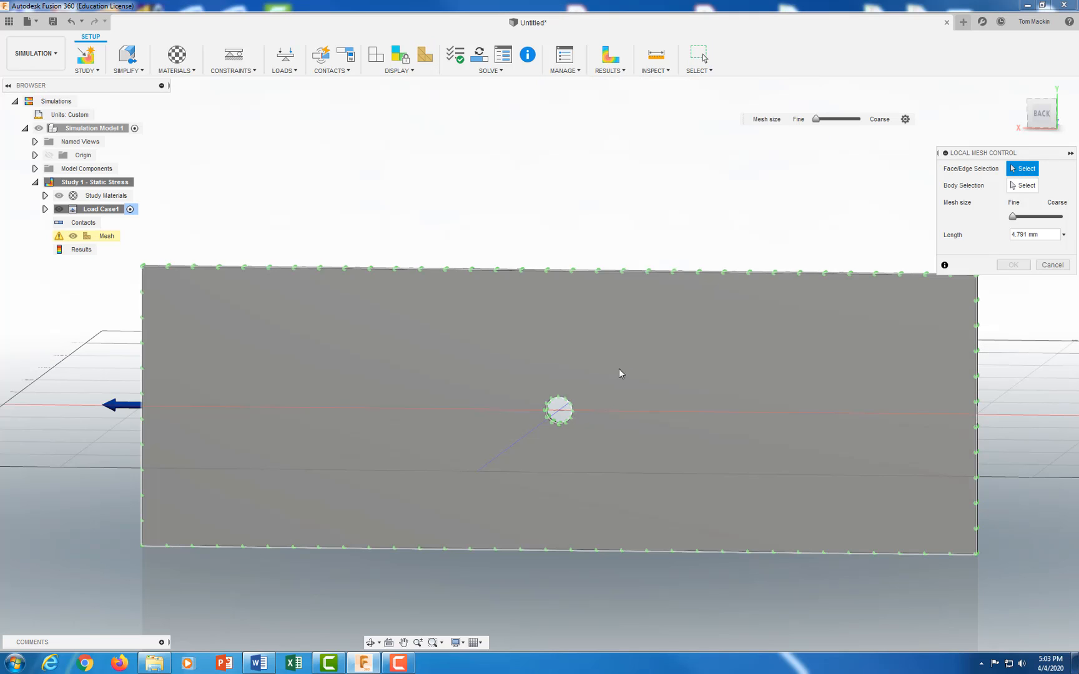
scroll(645, 401, up, 5)
scroll(644, 401, up, 1)
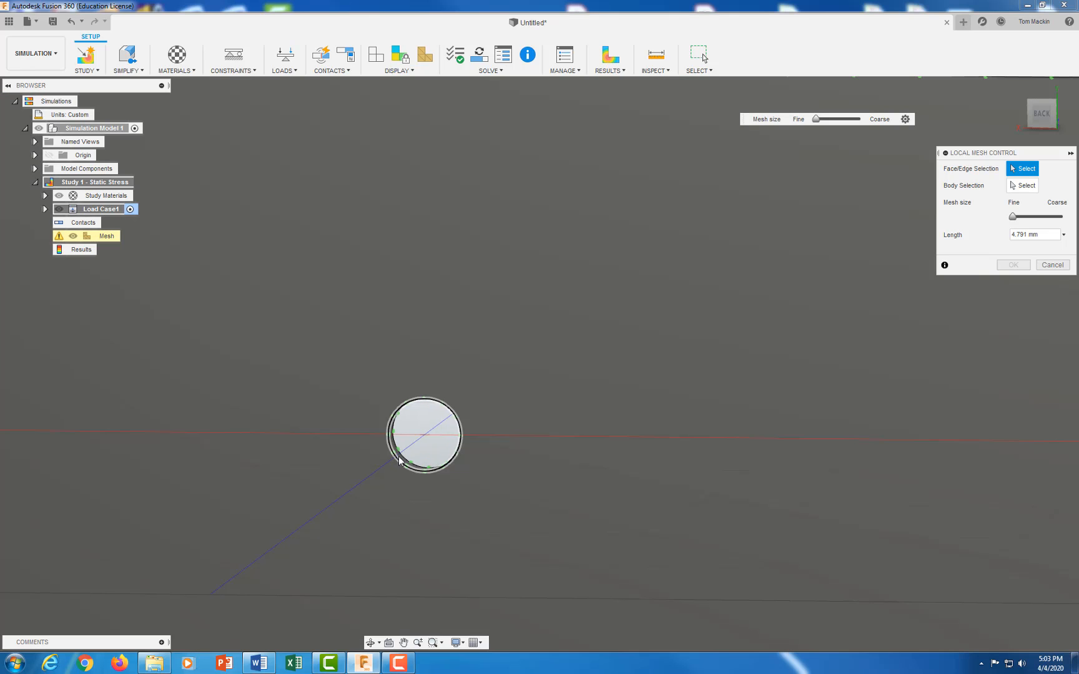
click(398, 463)
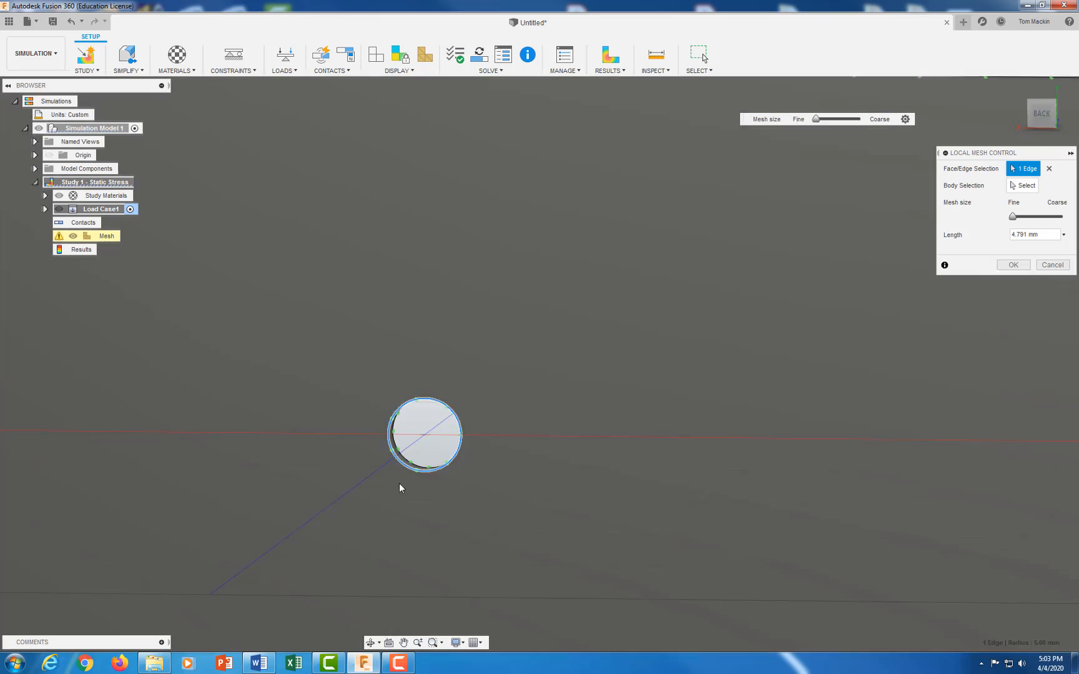
shift+middle_drag(400, 488, 532, 475)
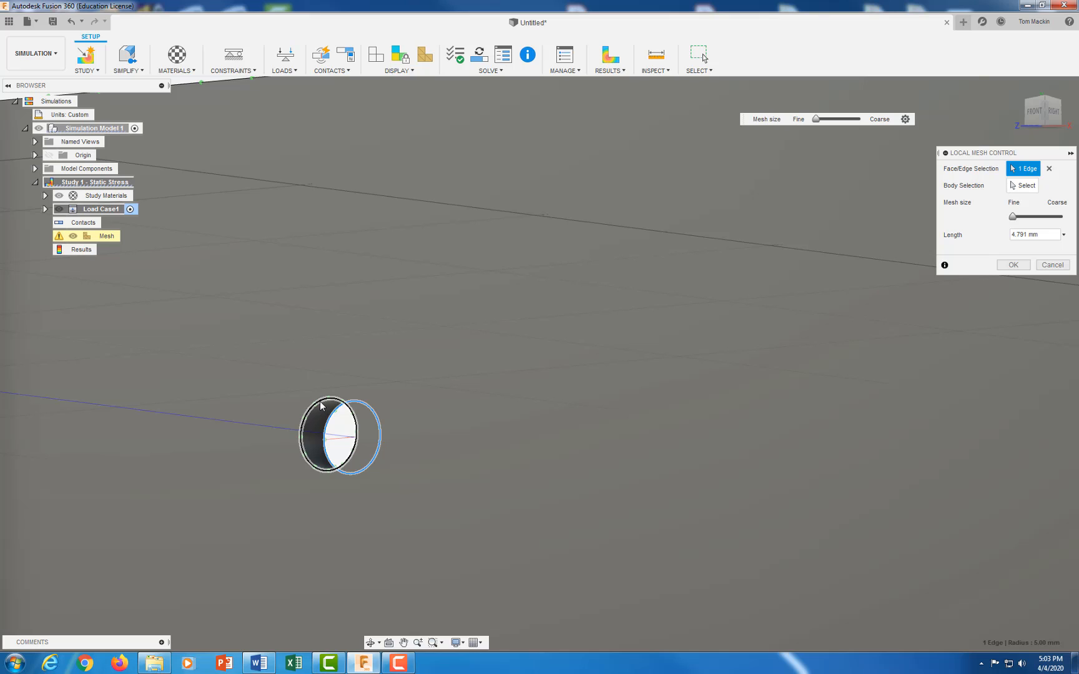
click(321, 405)
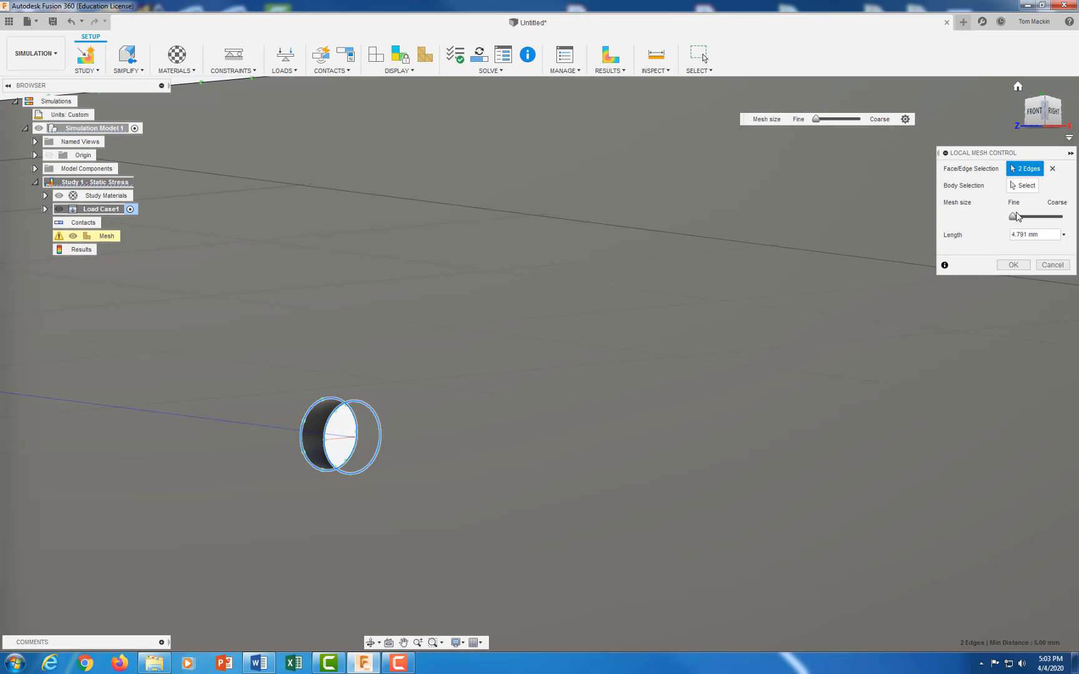
mouse_move(1016, 216)
mouse_down()
mouse_move(1046, 212)
mouse_move(1028, 212)
mouse_up()
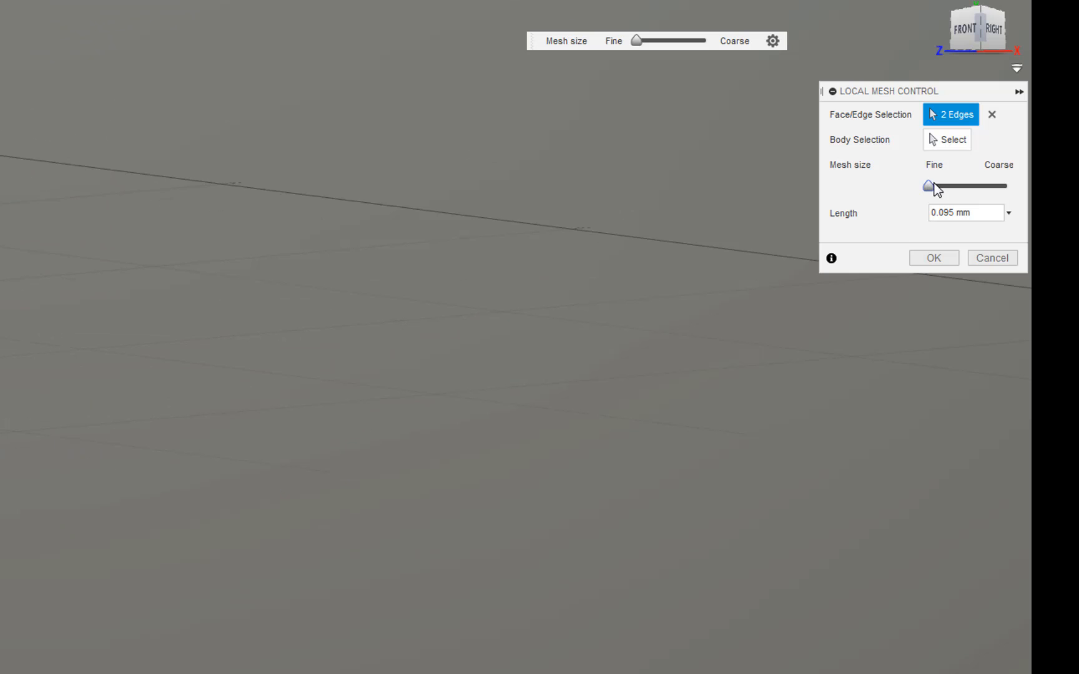
mouse_move(925, 187)
mouse_down()
mouse_move(956, 186)
mouse_move(930, 188)
mouse_up()
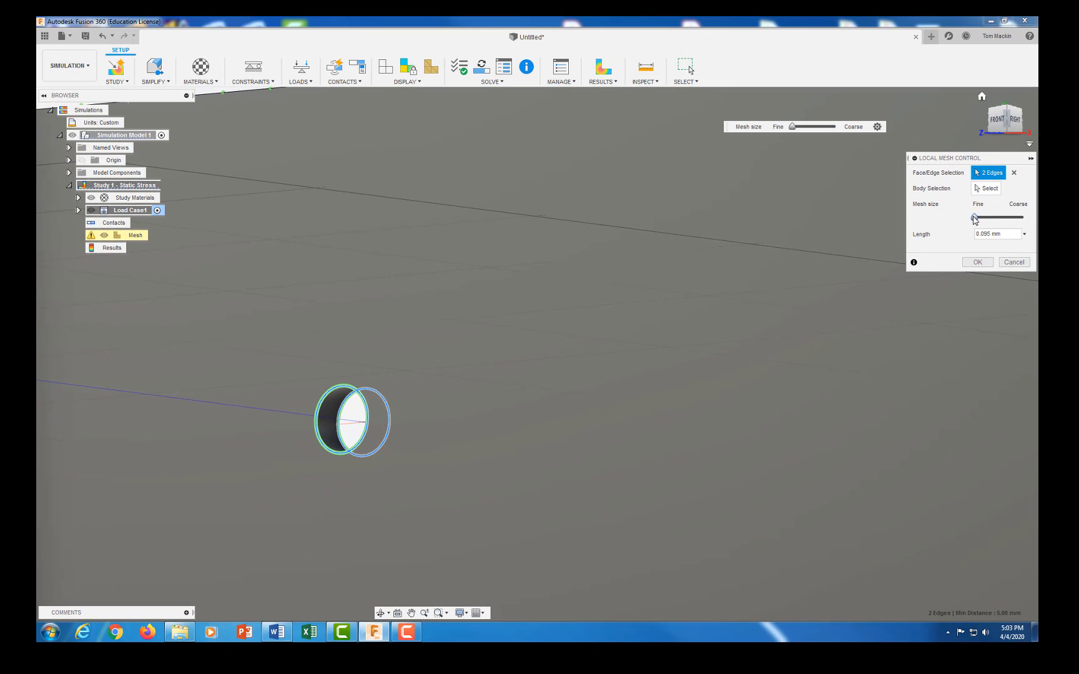
click(977, 261)
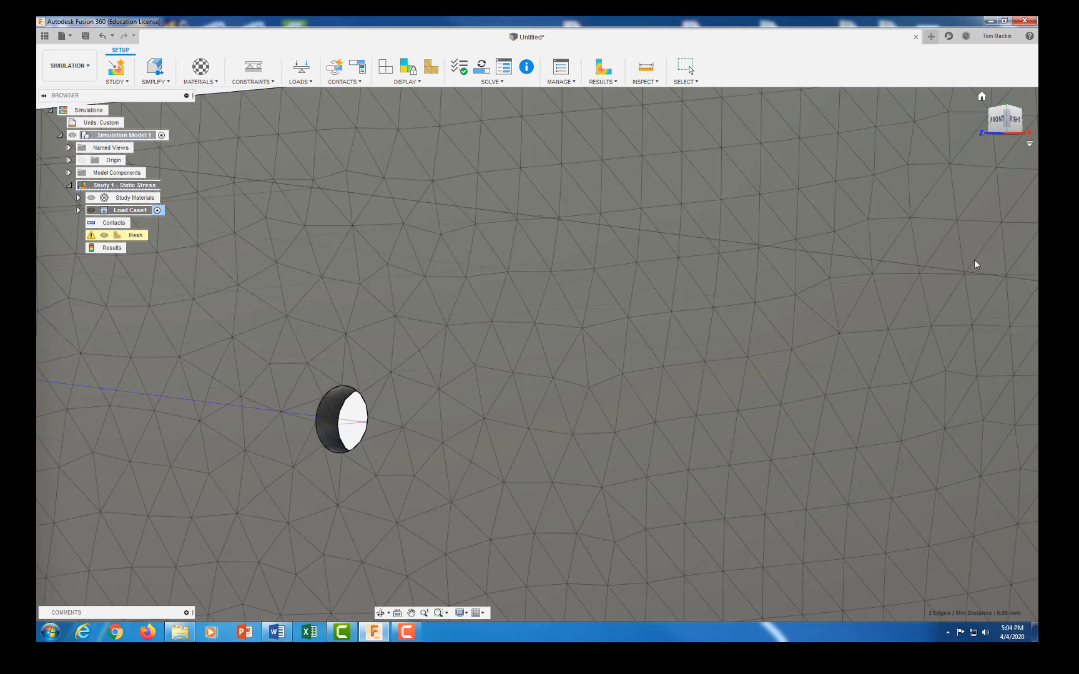
Regenerate the mesh with the local mesh control and inspect the refinement around the hole from the front
scroll(551, 360, down, 3)
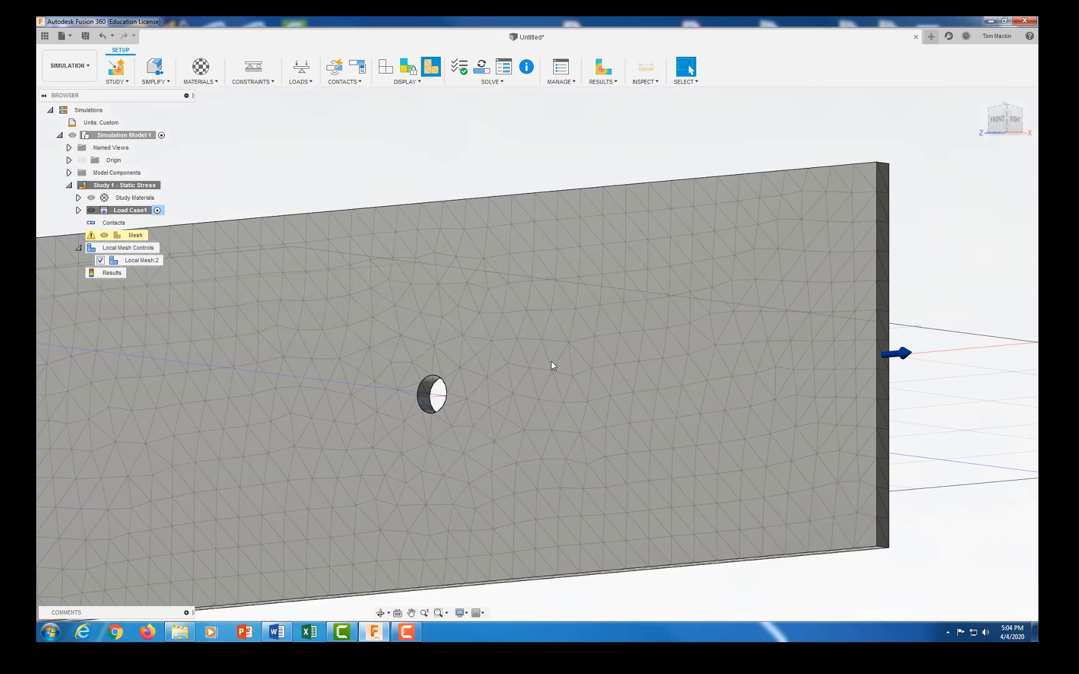
scroll(550, 365, down, 4)
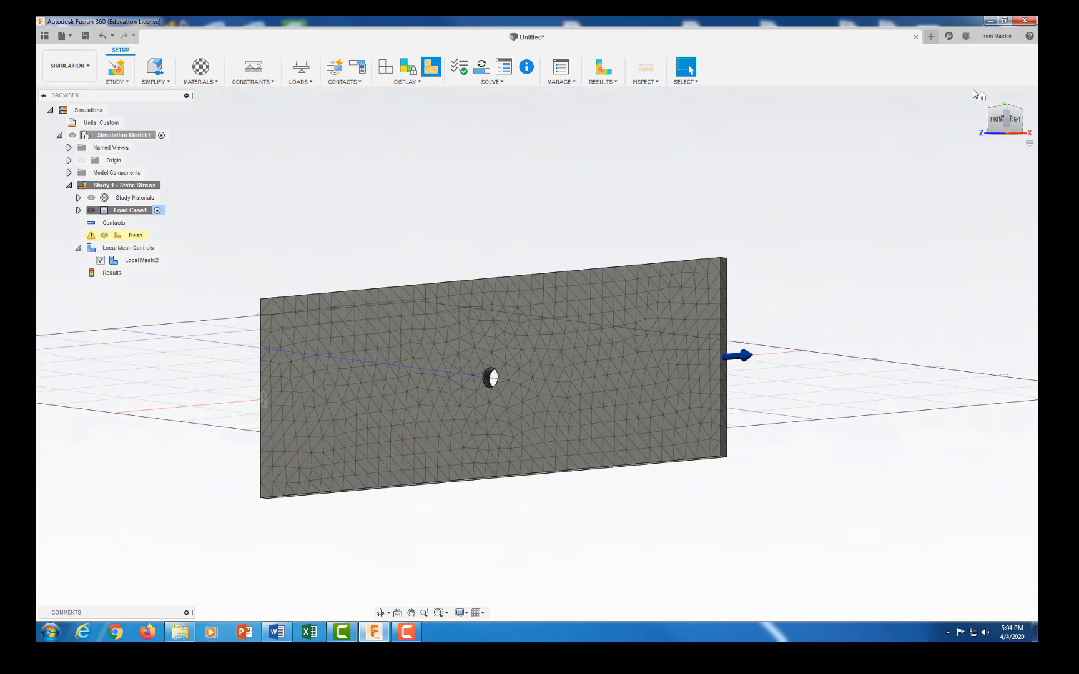
click(979, 95)
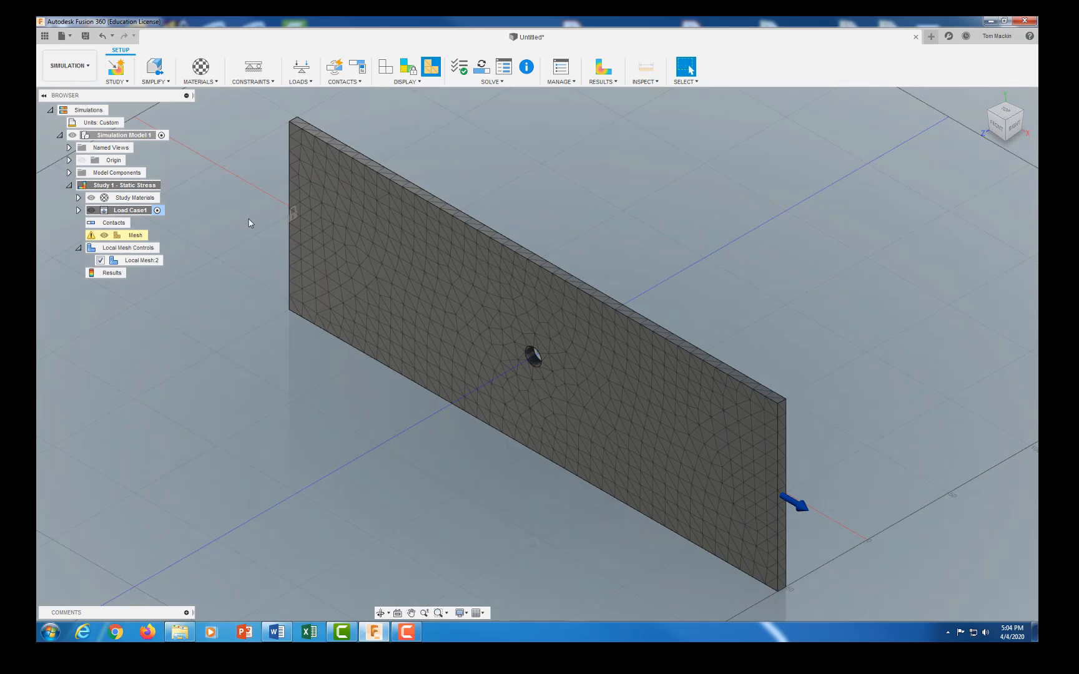
right_click(131, 240)
click(148, 258)
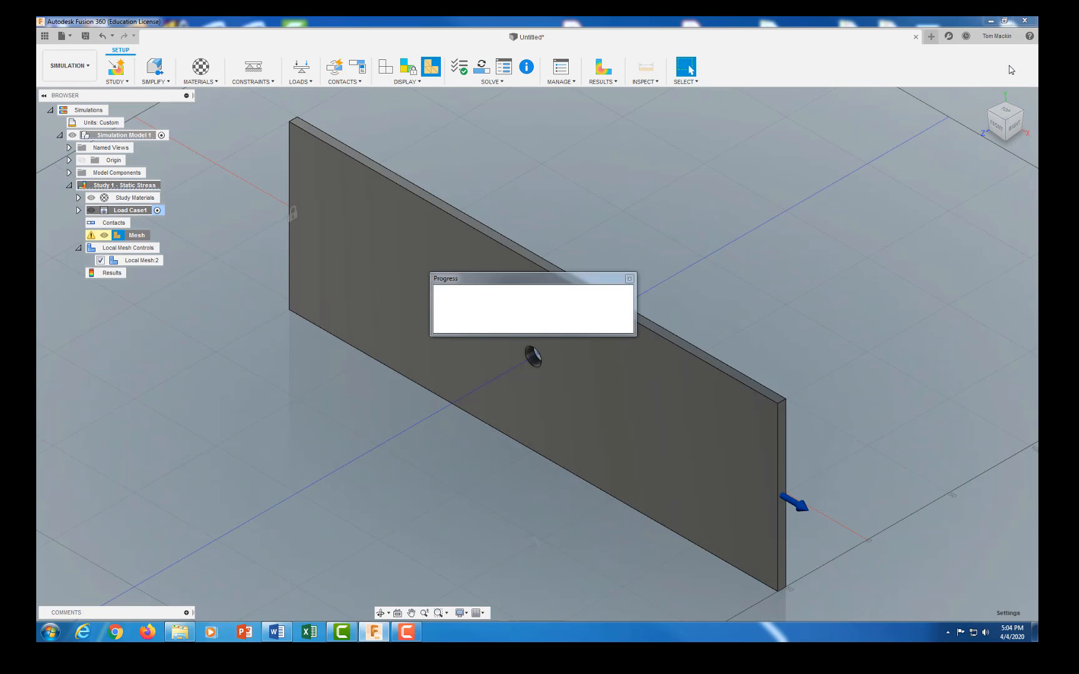
click(995, 124)
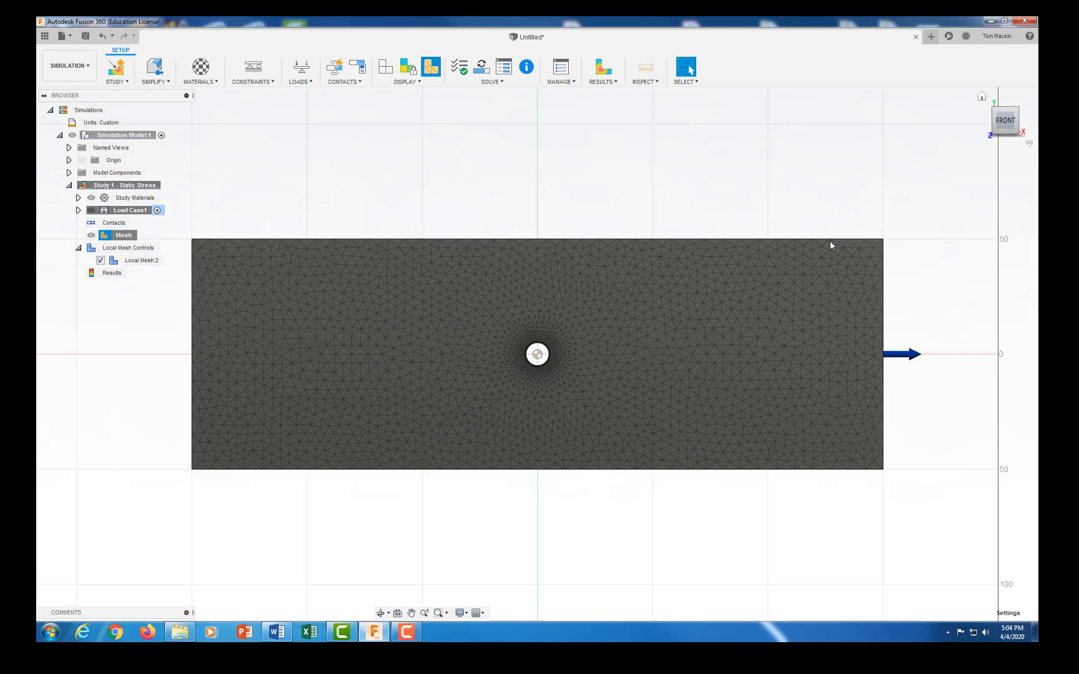
scroll(601, 360, up, 2)
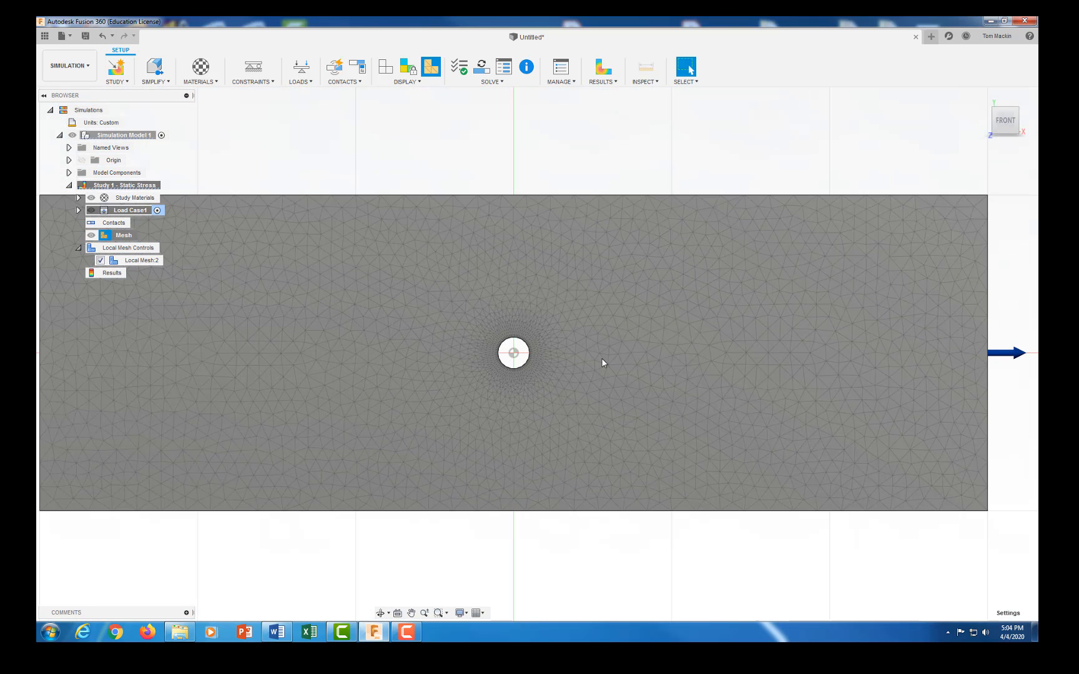
scroll(602, 360, up, 1)
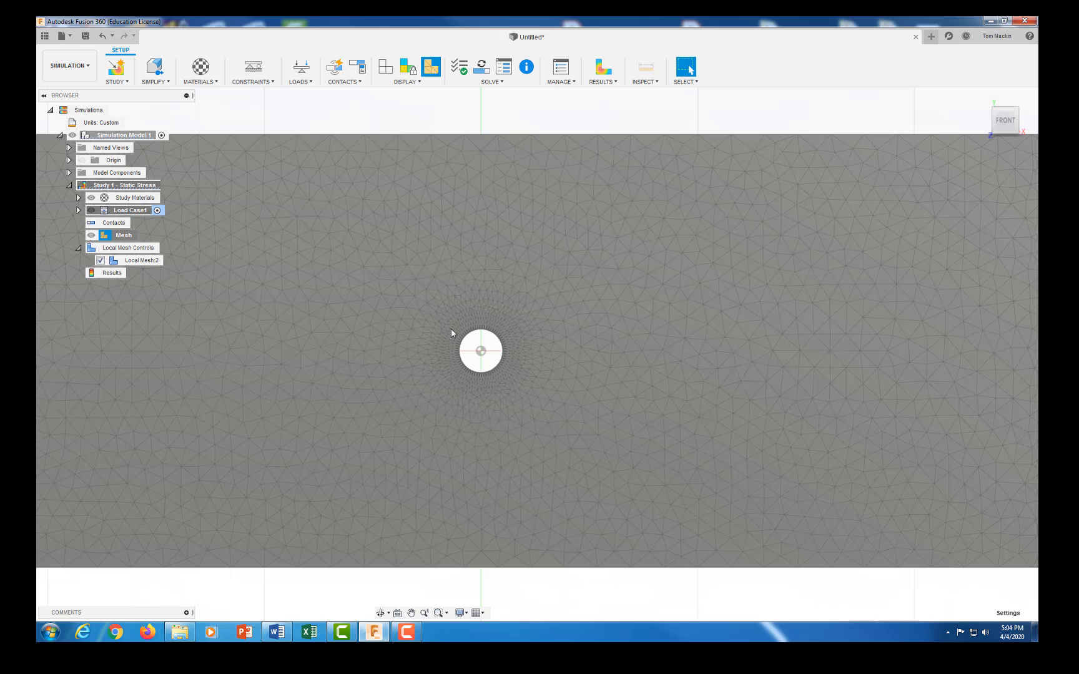
scroll(593, 382, down, 2)
scroll(600, 380, down, 3)
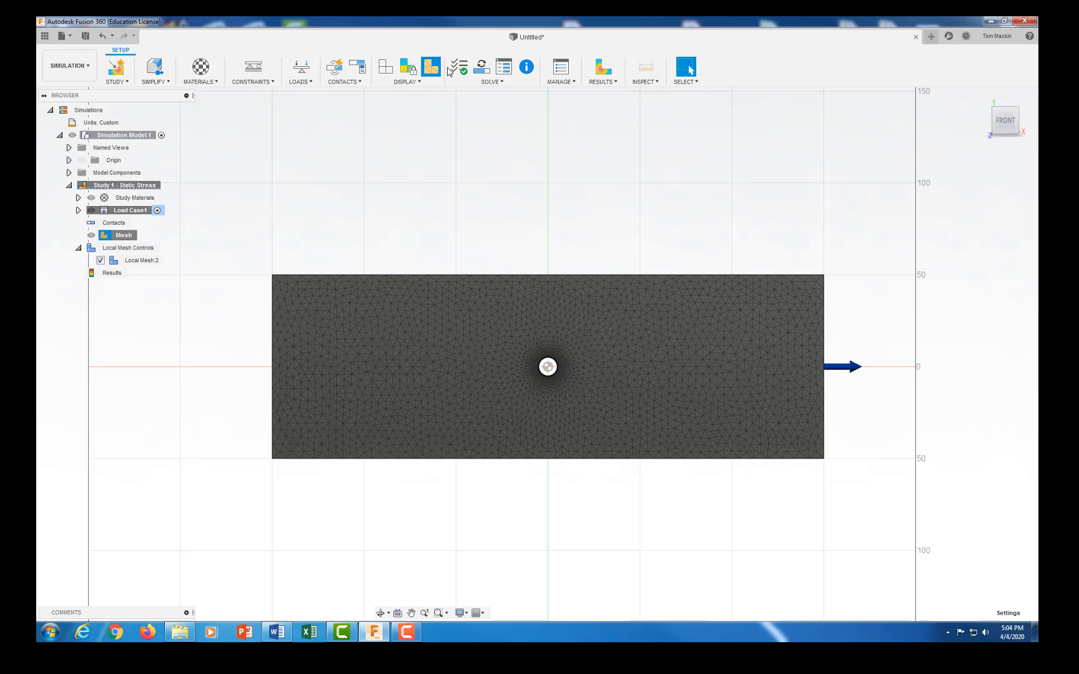
Solve the static stress study on the cloud, saving the document as "Plate with hole", and dismiss the job status
click(496, 82)
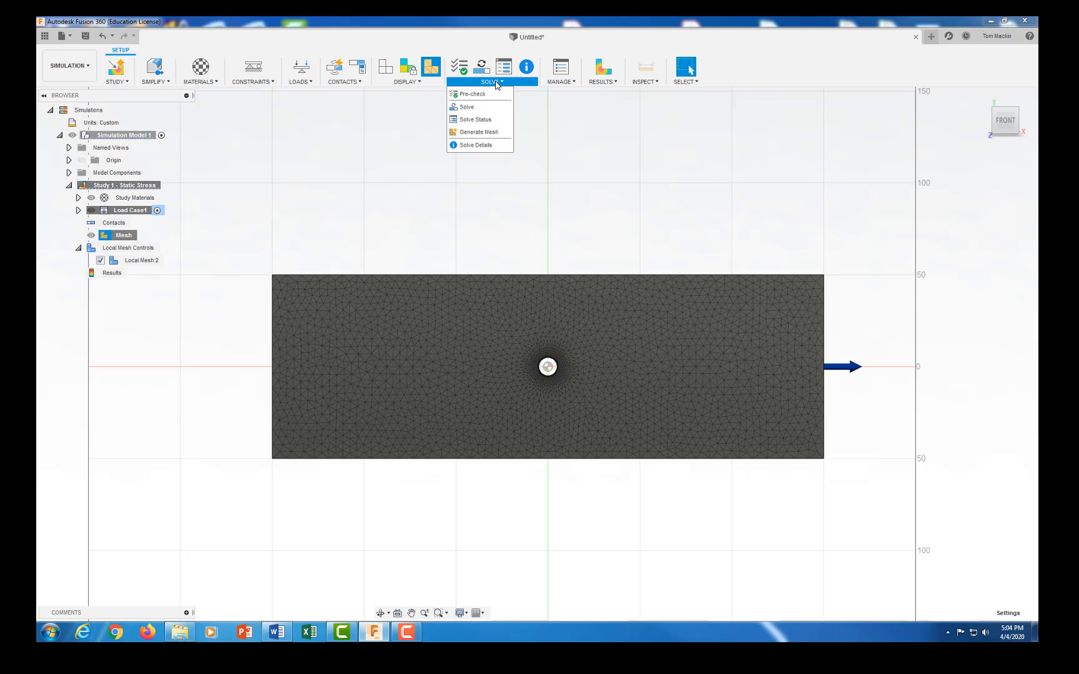
click(465, 106)
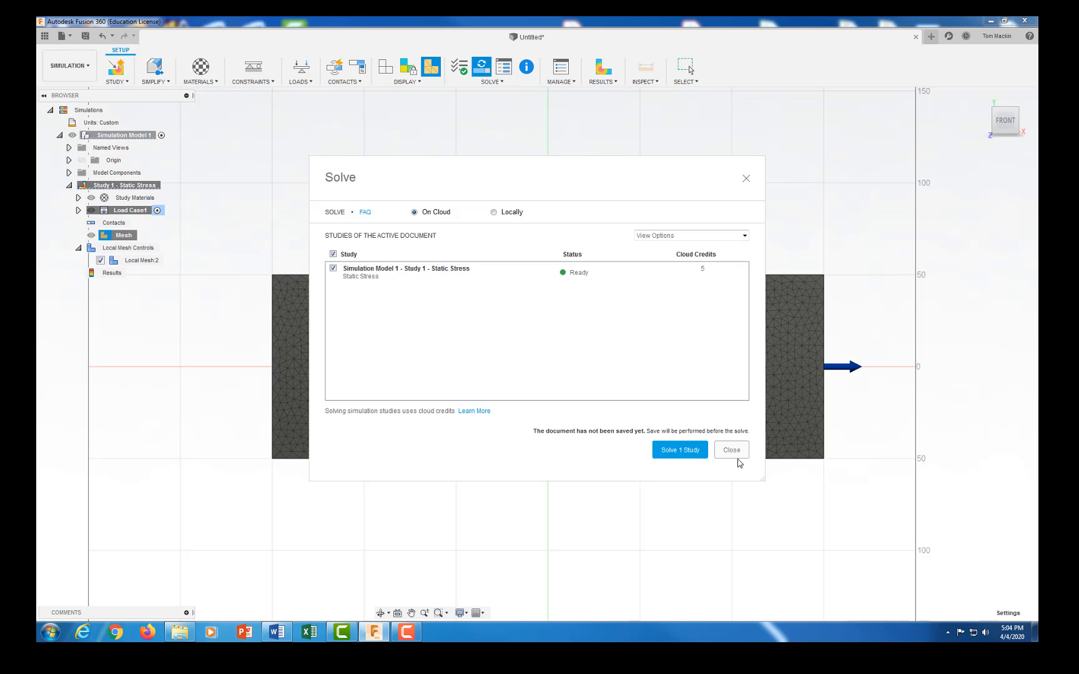
click(680, 450)
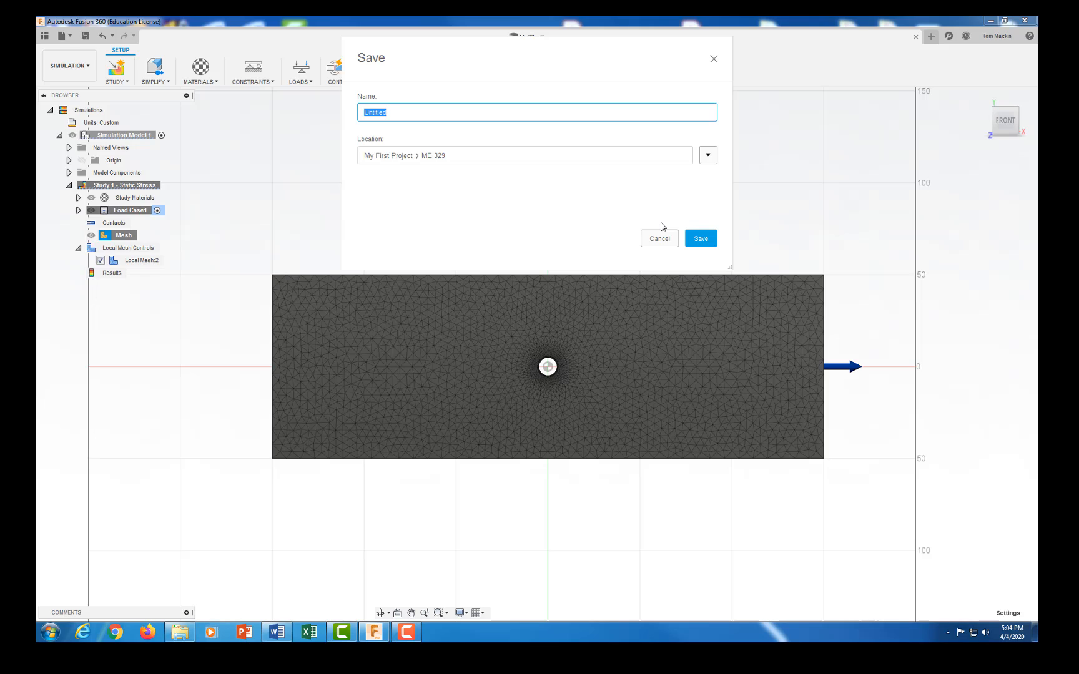
text(Plate with hole)
click(701, 238)
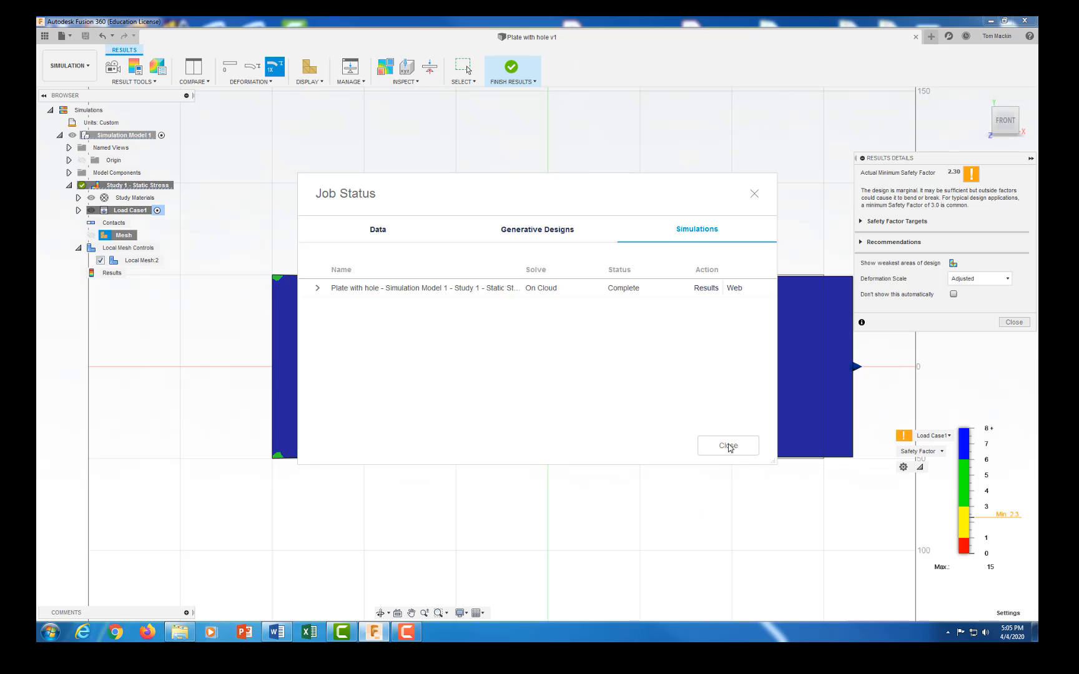
click(728, 446)
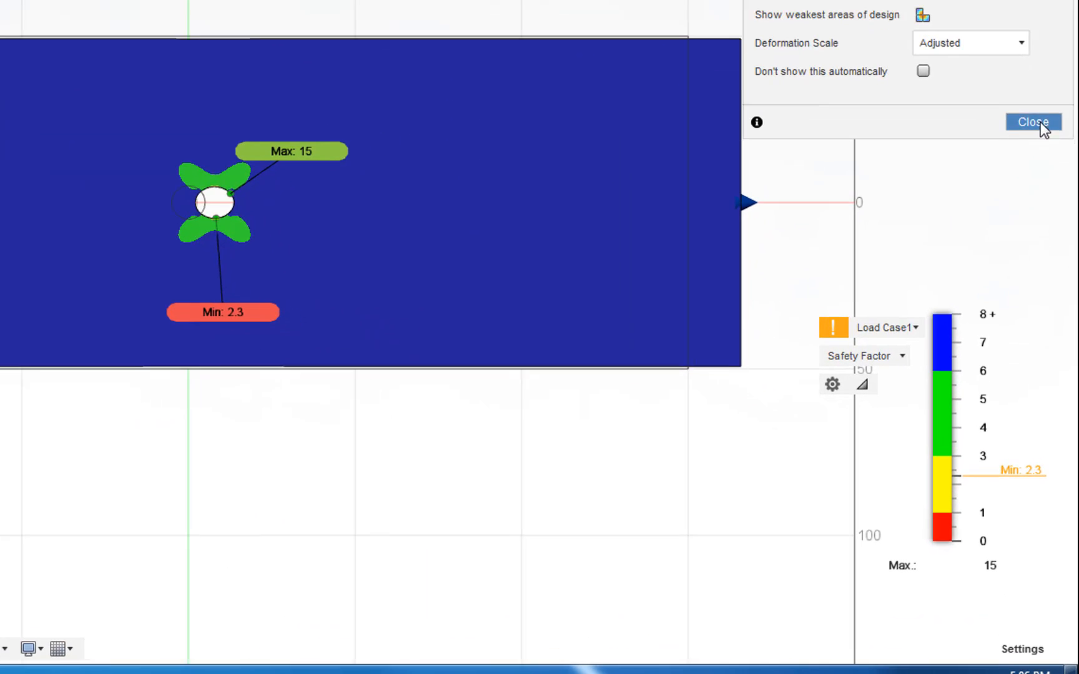
Close the results details and display the stress results with the deformation scale set to Actual
click(1016, 323)
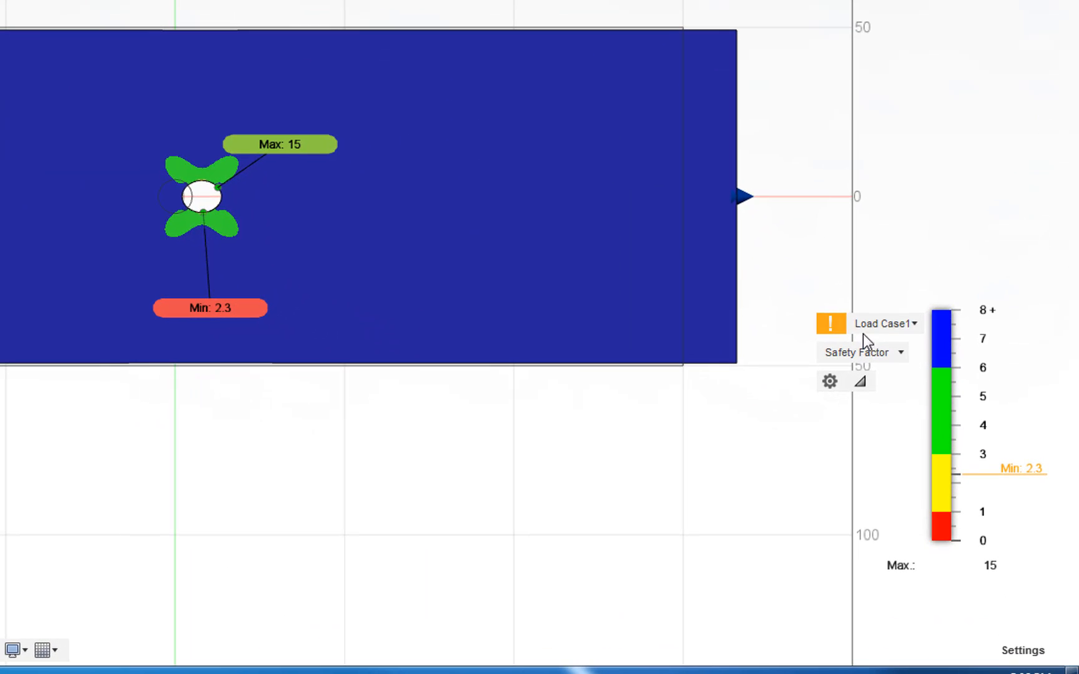
click(898, 353)
click(861, 399)
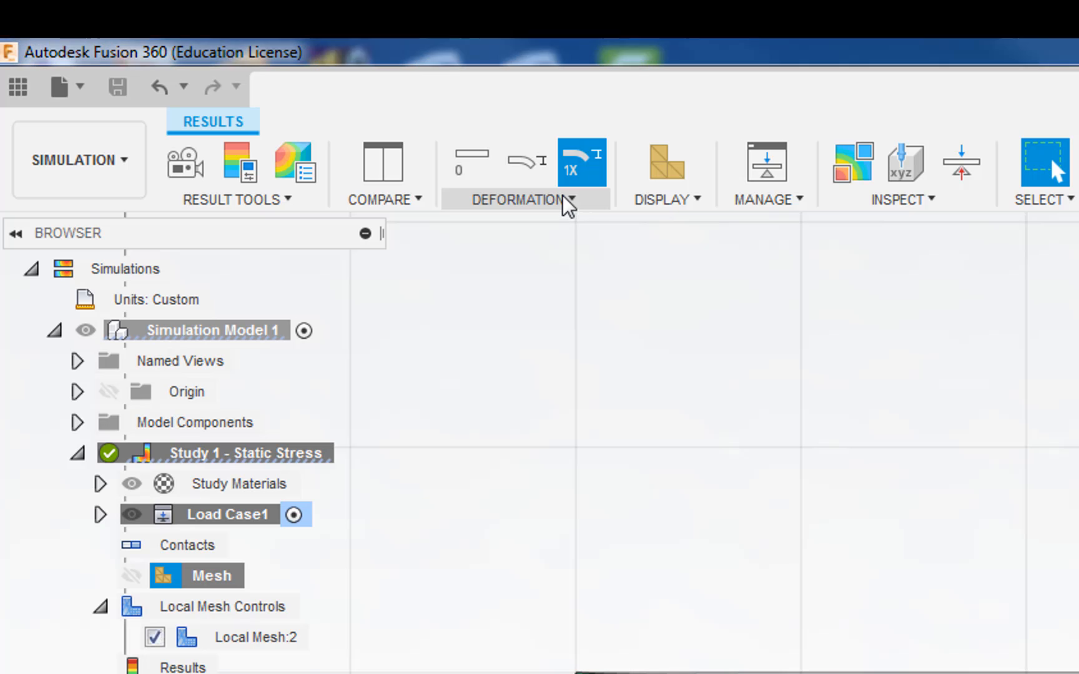
click(276, 95)
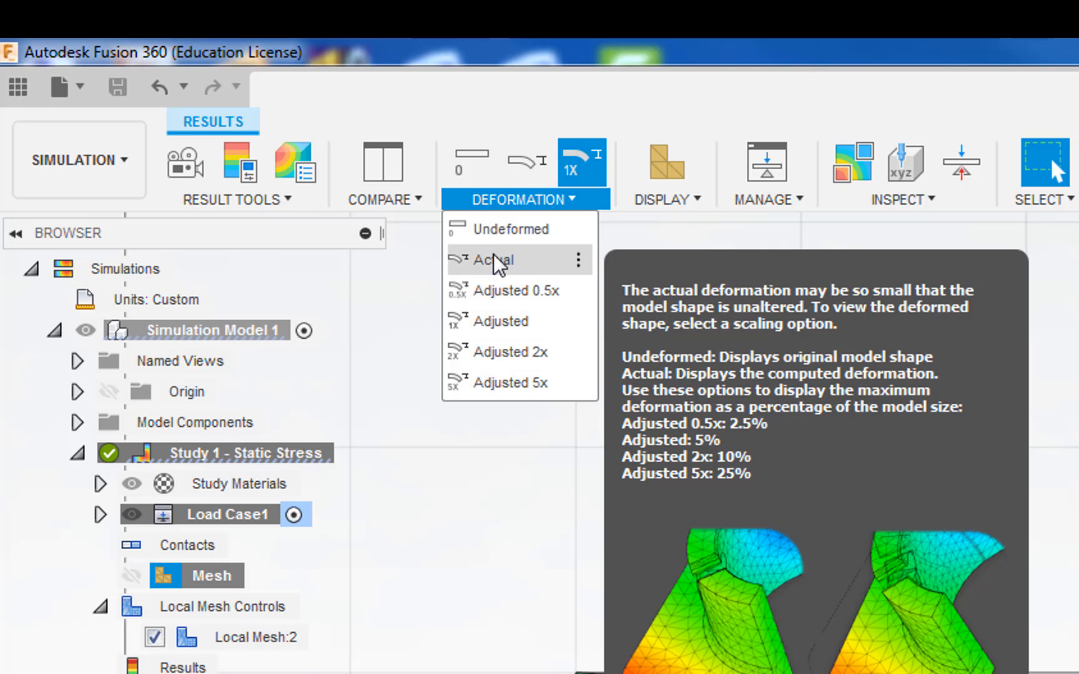
click(494, 254)
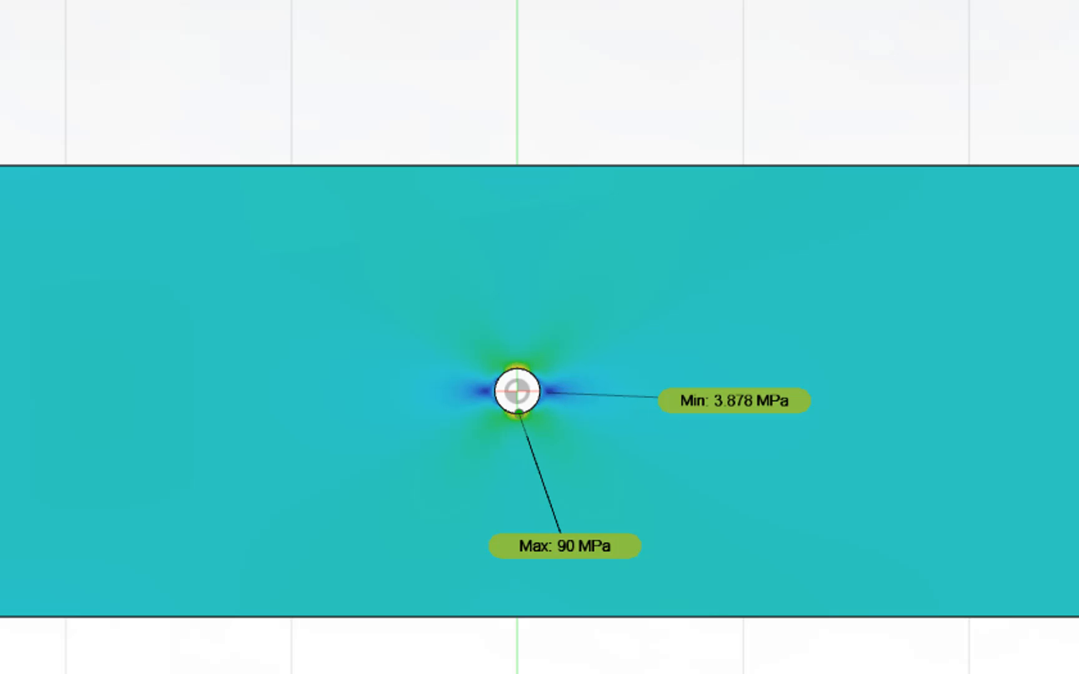
View the Normal XX stress distribution on the plate and return the plot to Von Mises stress
click(930, 424)
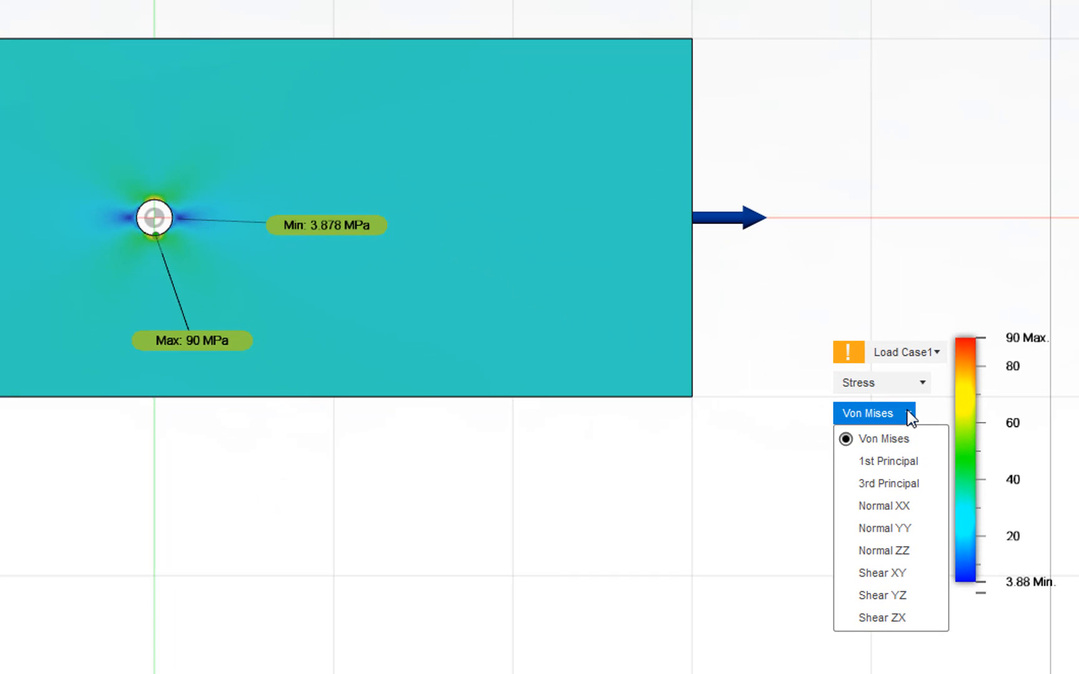
click(896, 506)
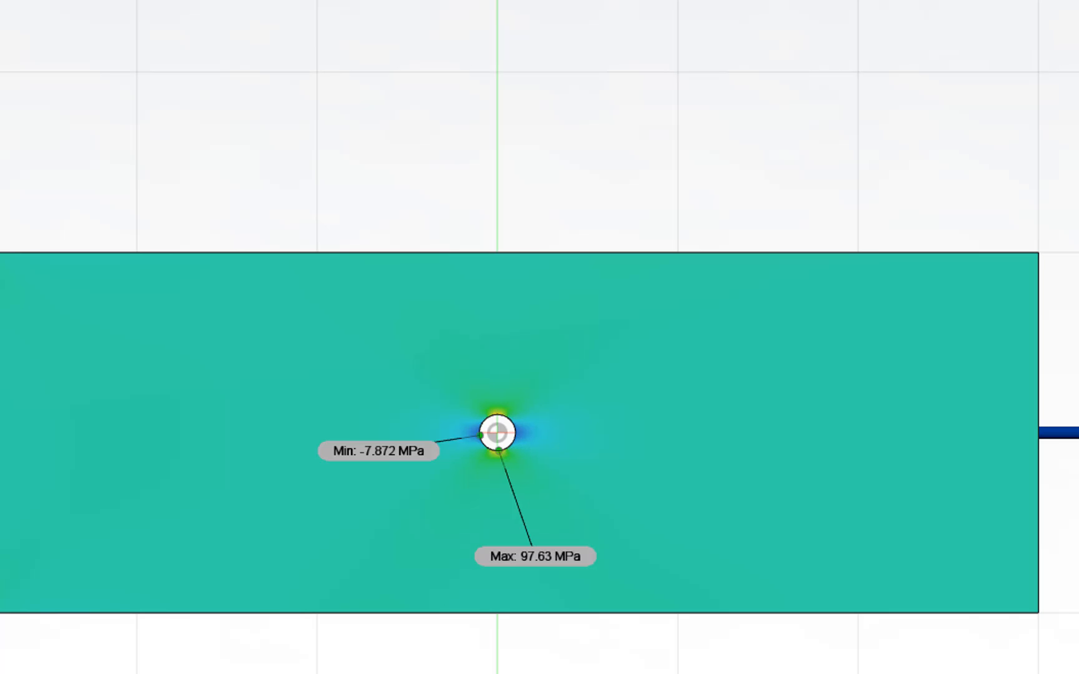
click(885, 471)
click(890, 488)
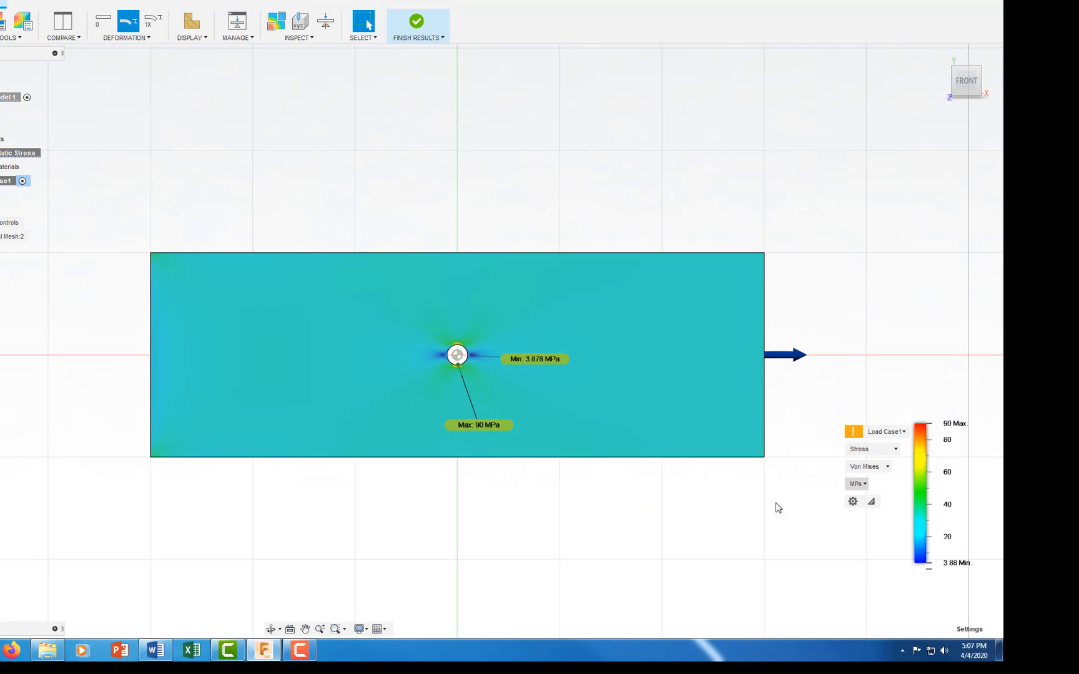
Examine the Von Mises stress around the hole and select the maximum stress callout
scroll(621, 409, up, 2)
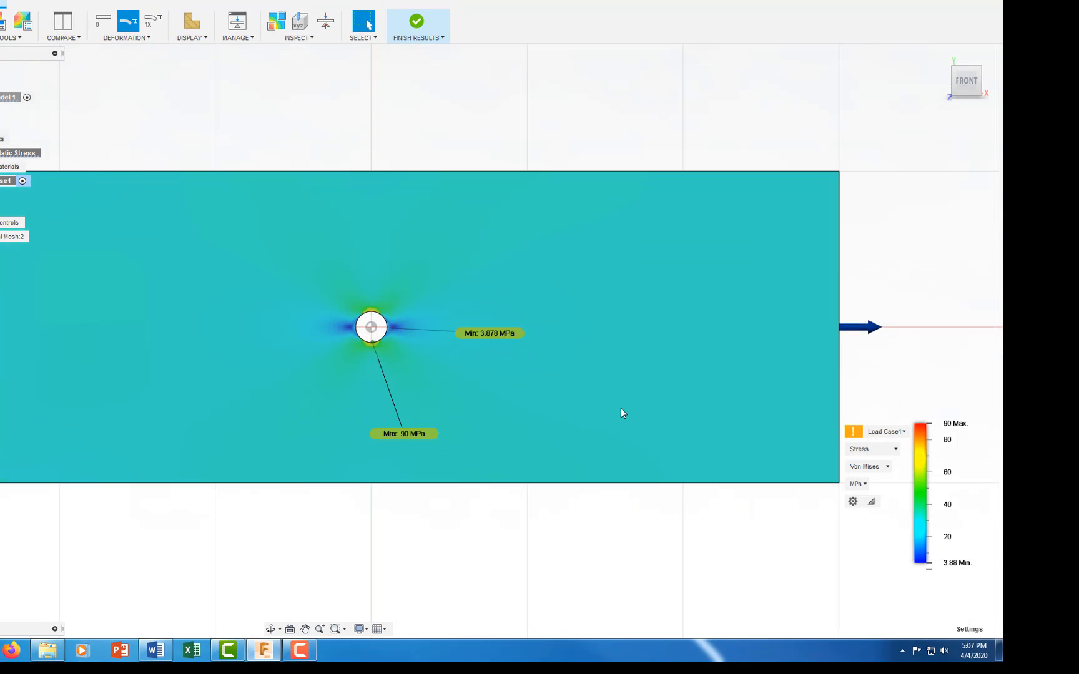
scroll(620, 407, up, 1)
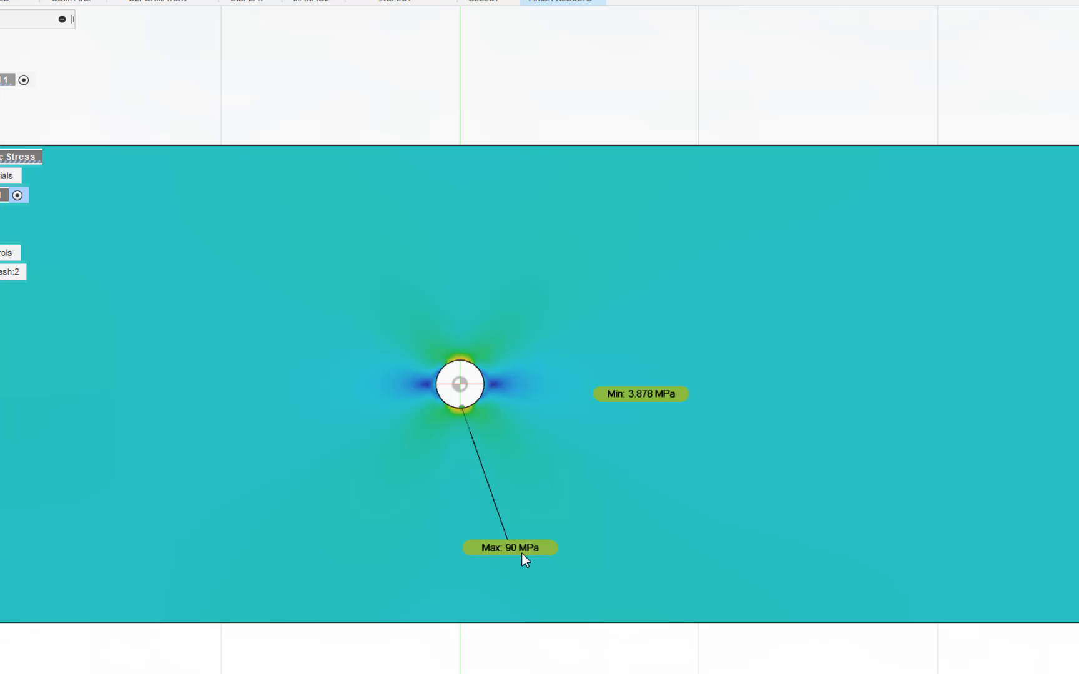
click(521, 551)
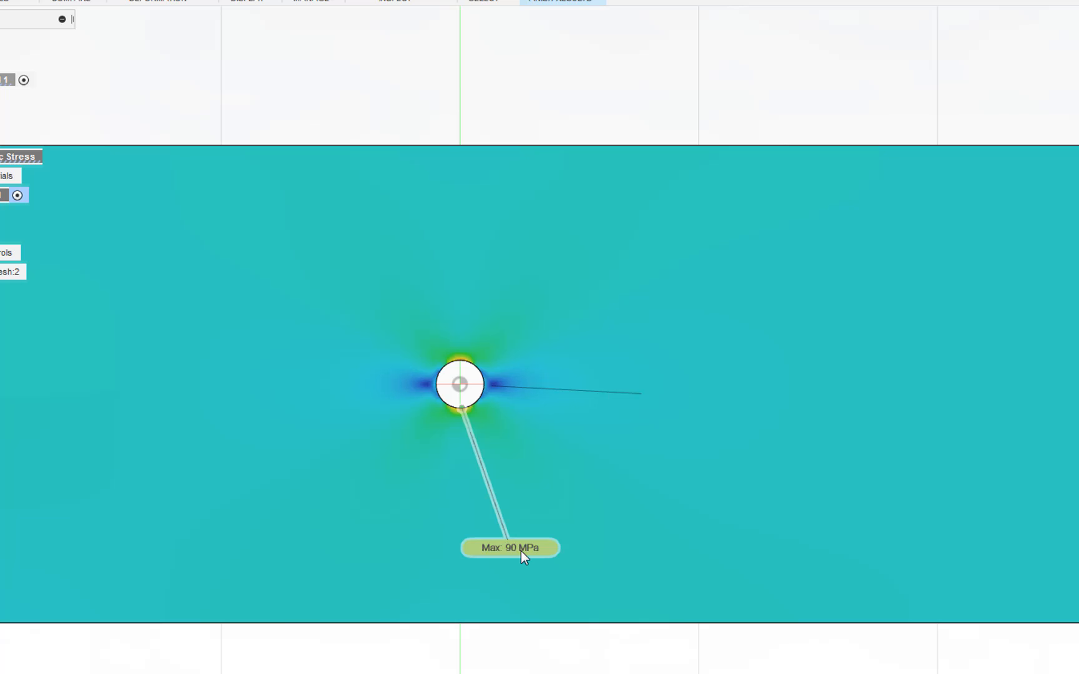